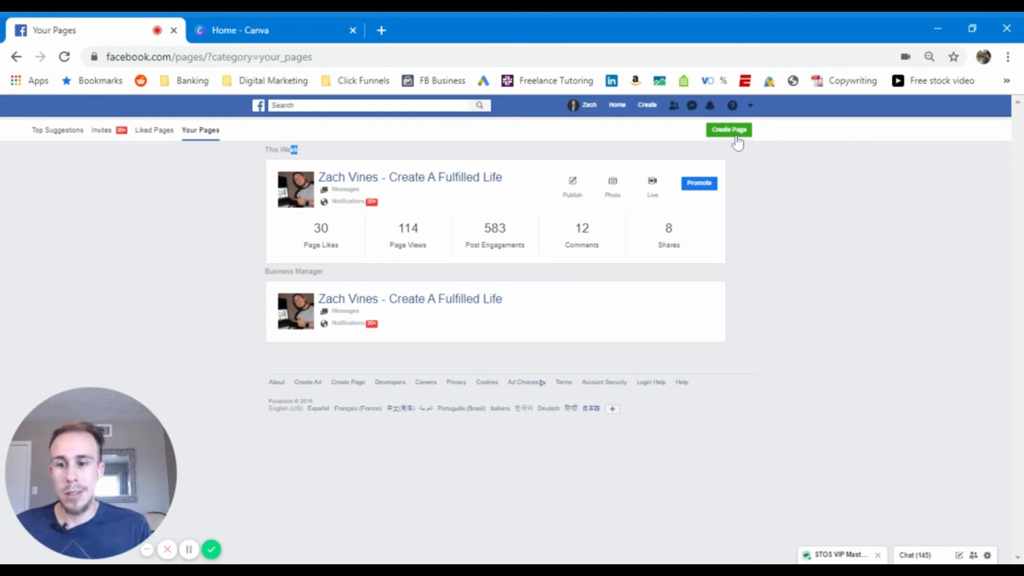
- Start creating a Business or Brand page and name it Vines Media
{"action": "left_click", "coordinate": [736, 136]}
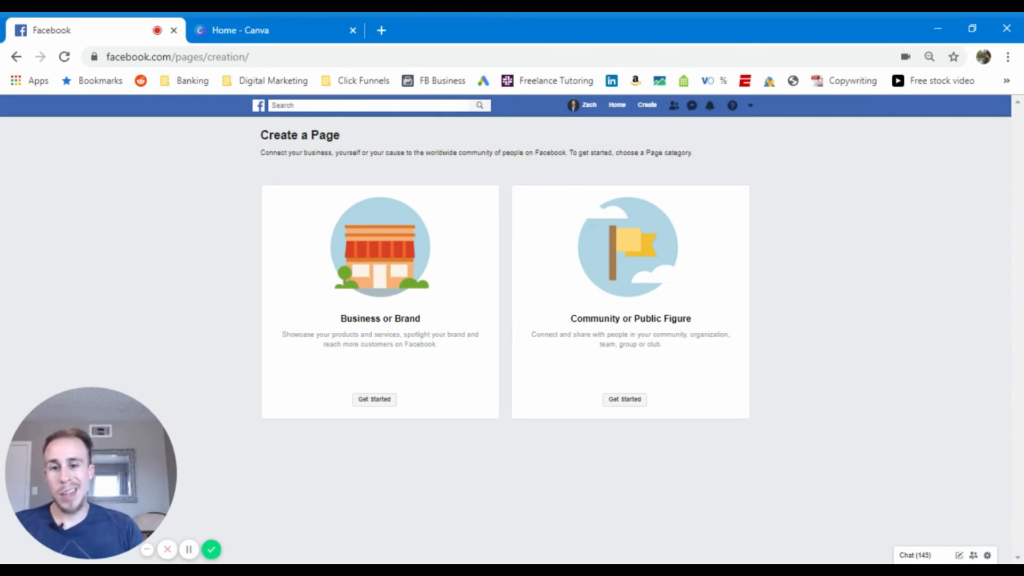
{"action": "left_click", "coordinate": [373, 406]}
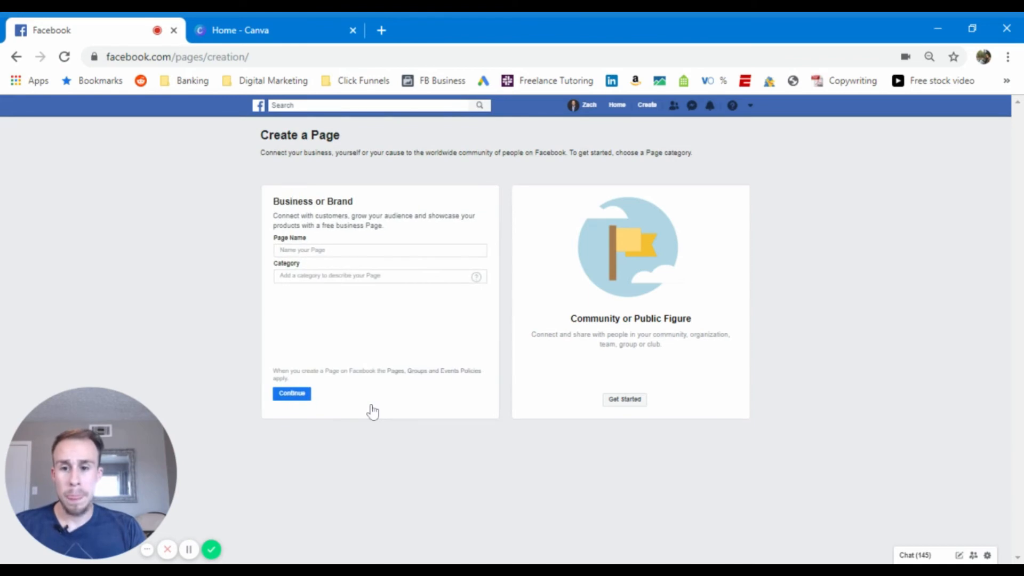
{"action": "left_click", "coordinate": [364, 252]}
{"action": "type", "text": "Vines"}
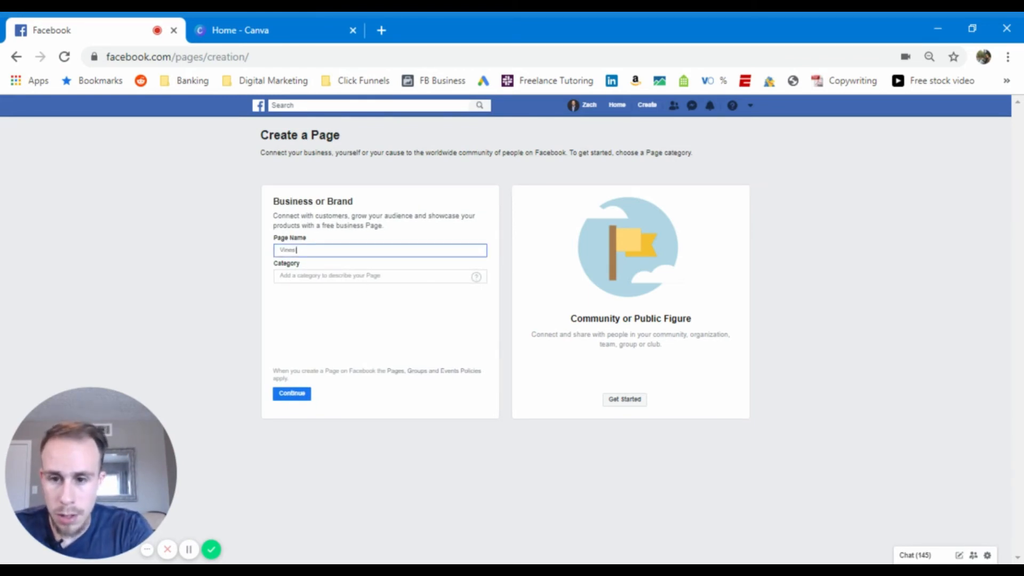
{"action": "type", "text": " Media"}
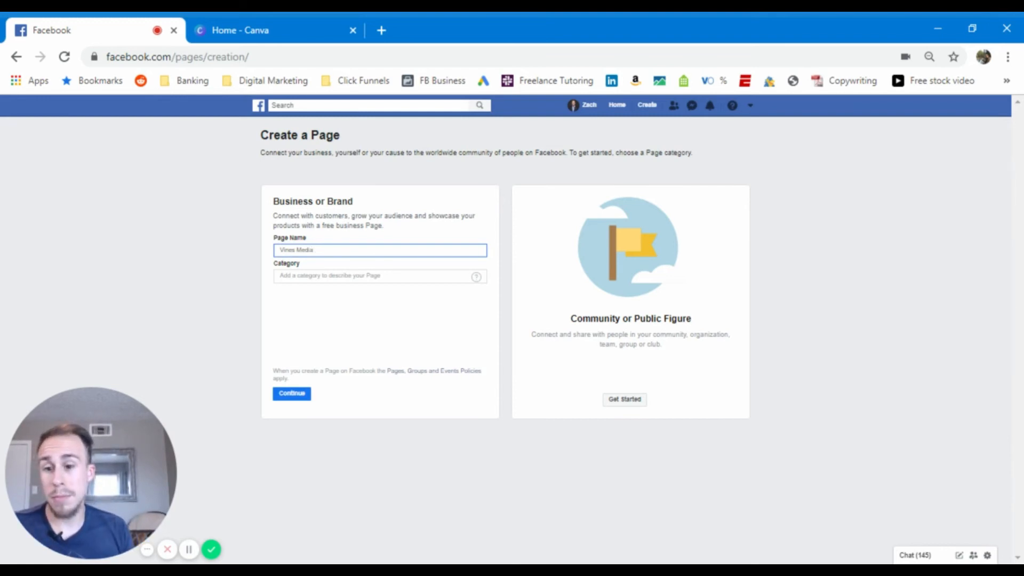
- Set the new page's category to Media and continue to the page setup
{"action": "left_click", "coordinate": [366, 276]}
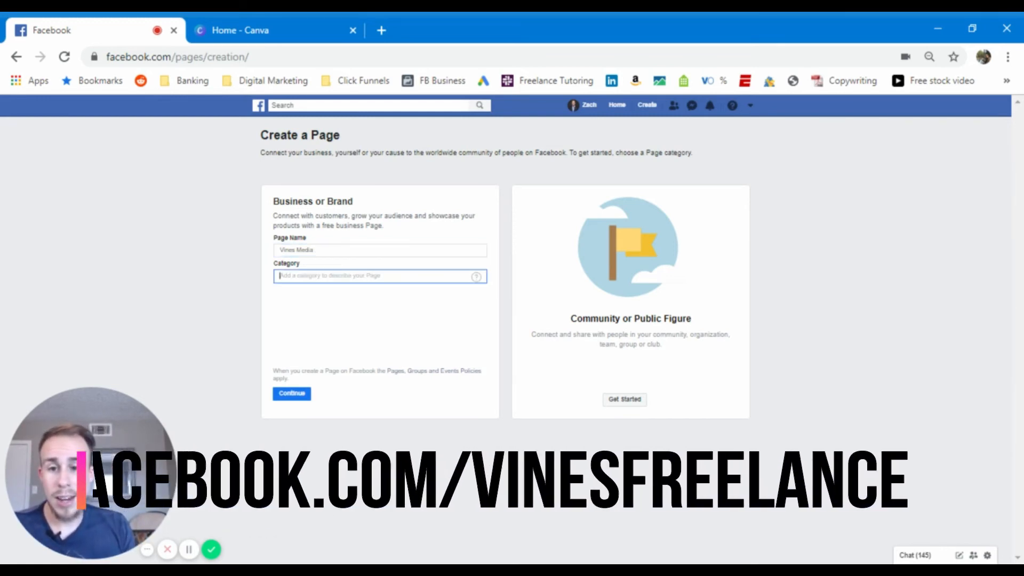
{"action": "type", "text": "med"}
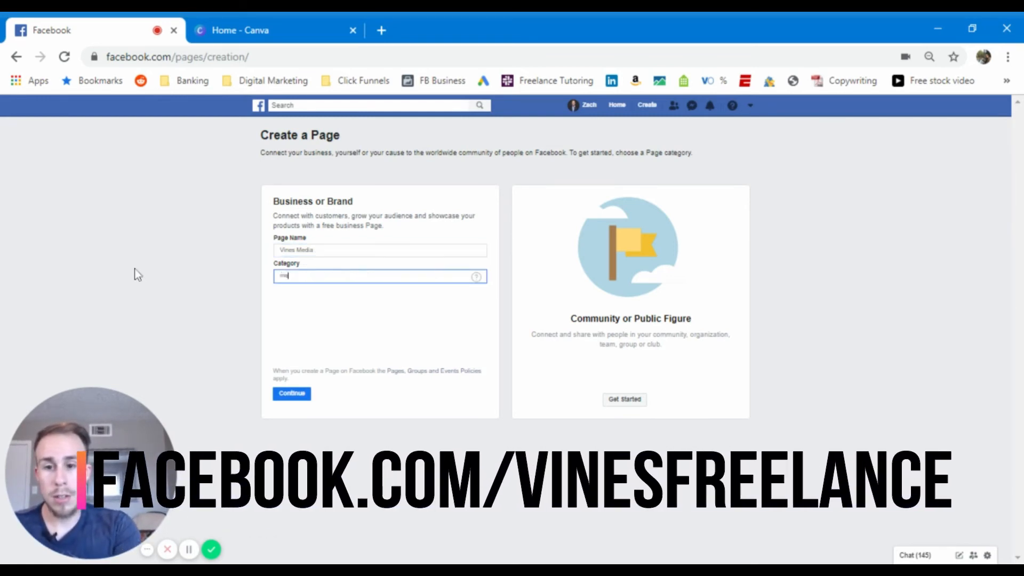
{"action": "type", "text": "ia"}
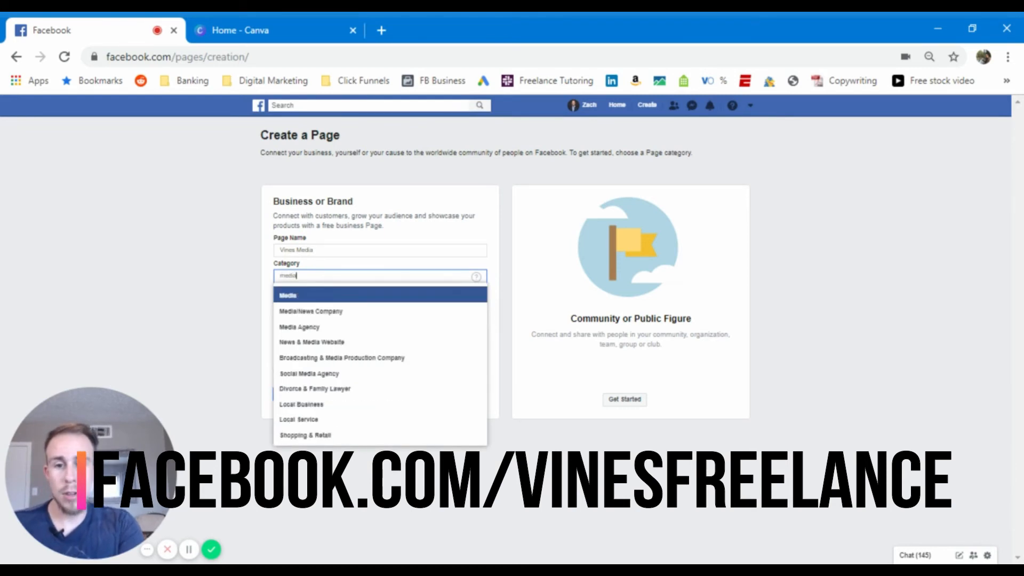
{"action": "left_click", "coordinate": [304, 296]}
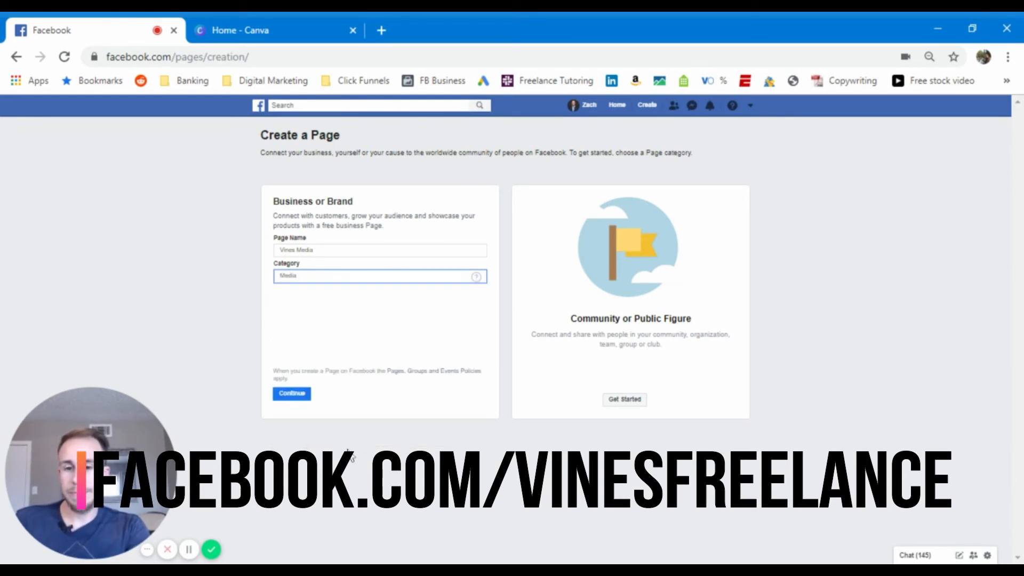
{"action": "left_click", "coordinate": [295, 397]}
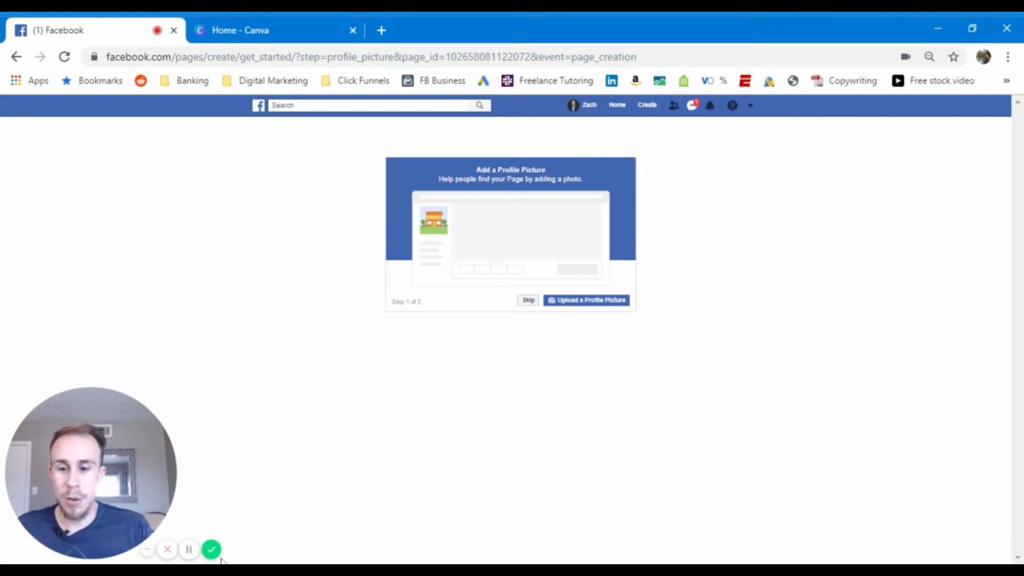
{"action": "left_click", "coordinate": [189, 549]}
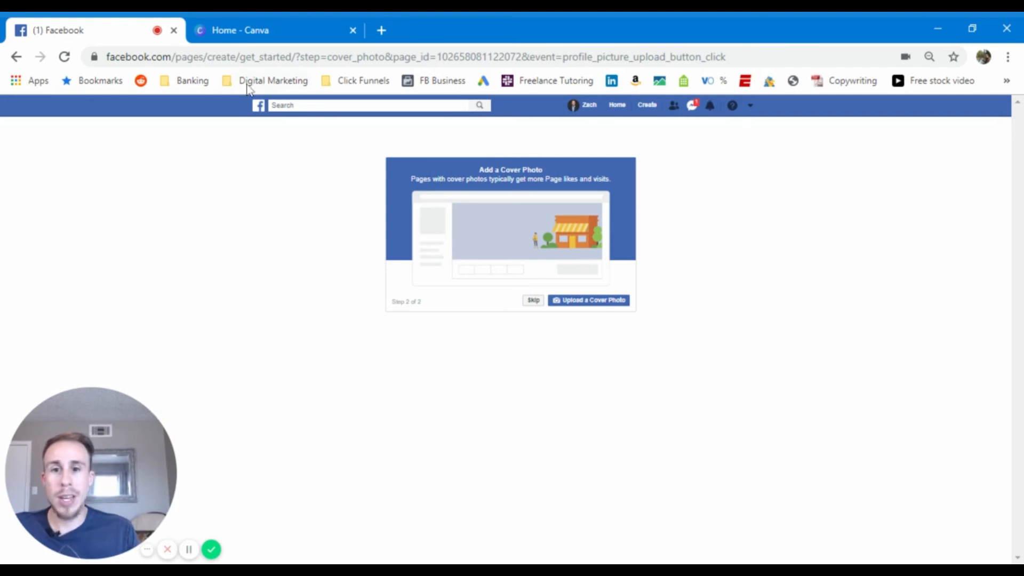
- Switch to Canva and create a new blank design in the Facebook Cover format
{"action": "left_click", "coordinate": [240, 38]}
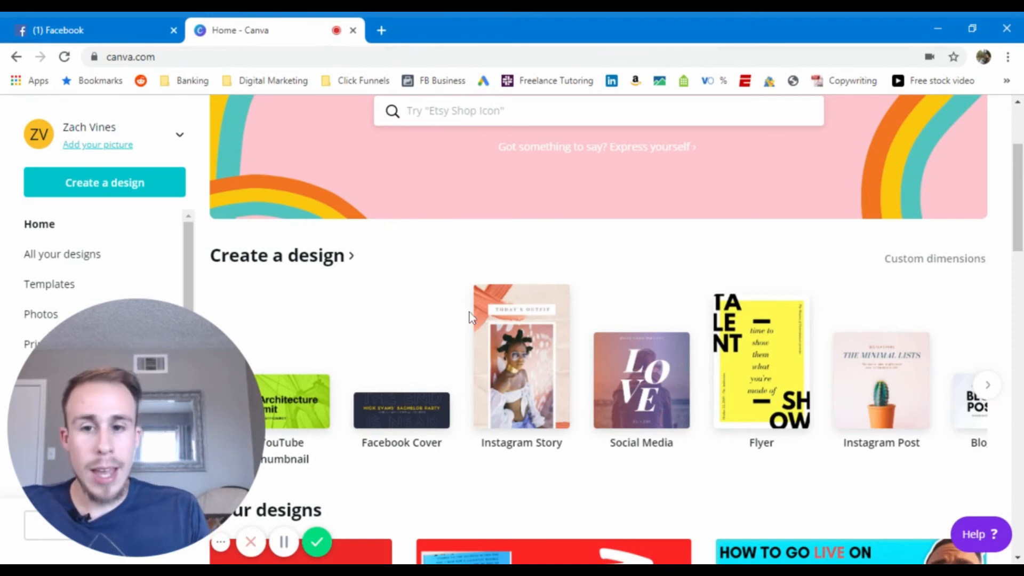
{"action": "scroll", "coordinate": [705, 400], "scroll_direction": "down", "scroll_amount": 2}
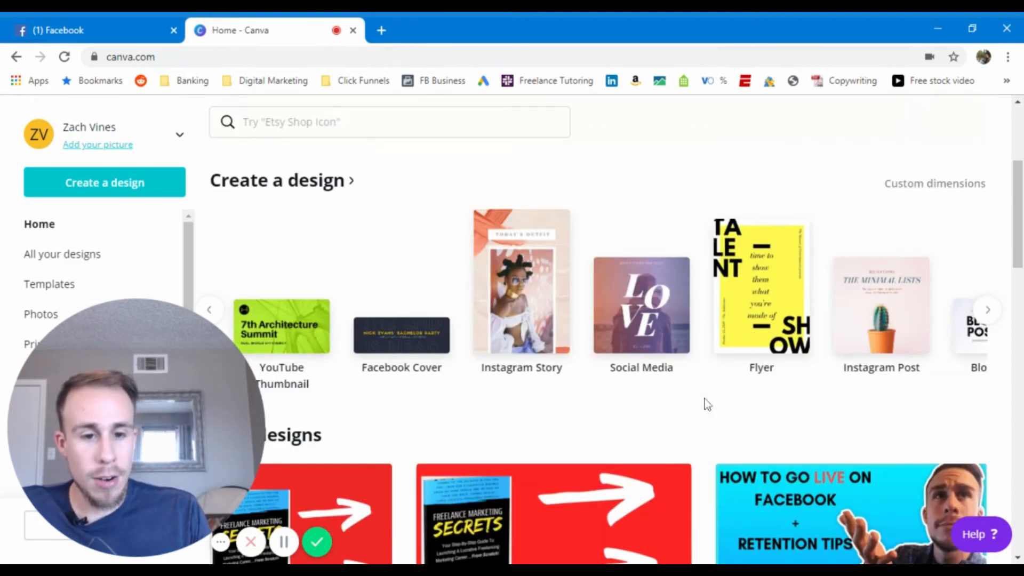
{"action": "scroll", "coordinate": [705, 399], "scroll_direction": "down", "scroll_amount": 2}
{"action": "scroll", "coordinate": [506, 300], "scroll_direction": "down", "scroll_amount": 5}
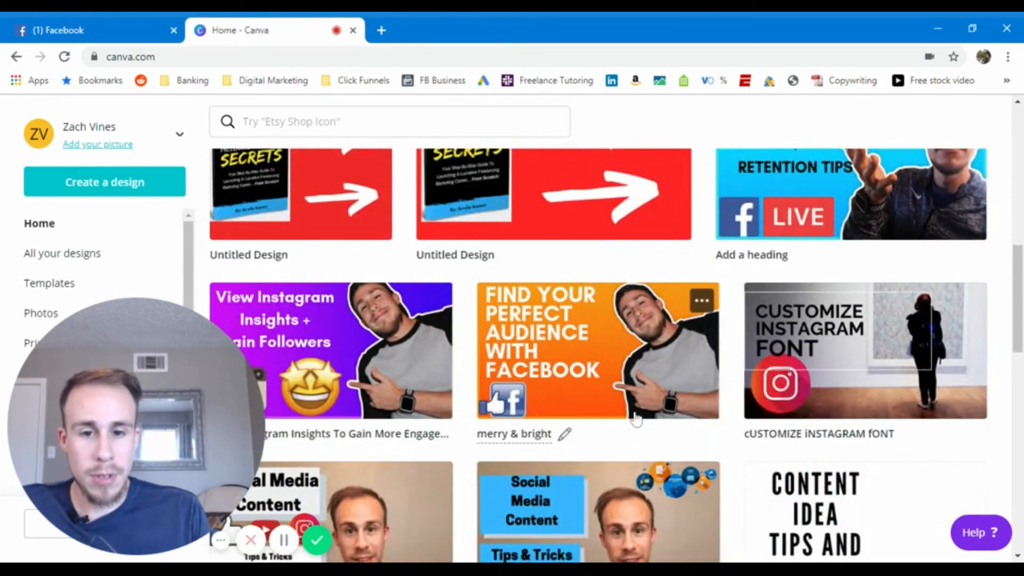
{"action": "scroll", "coordinate": [636, 420], "scroll_direction": "down", "scroll_amount": 8}
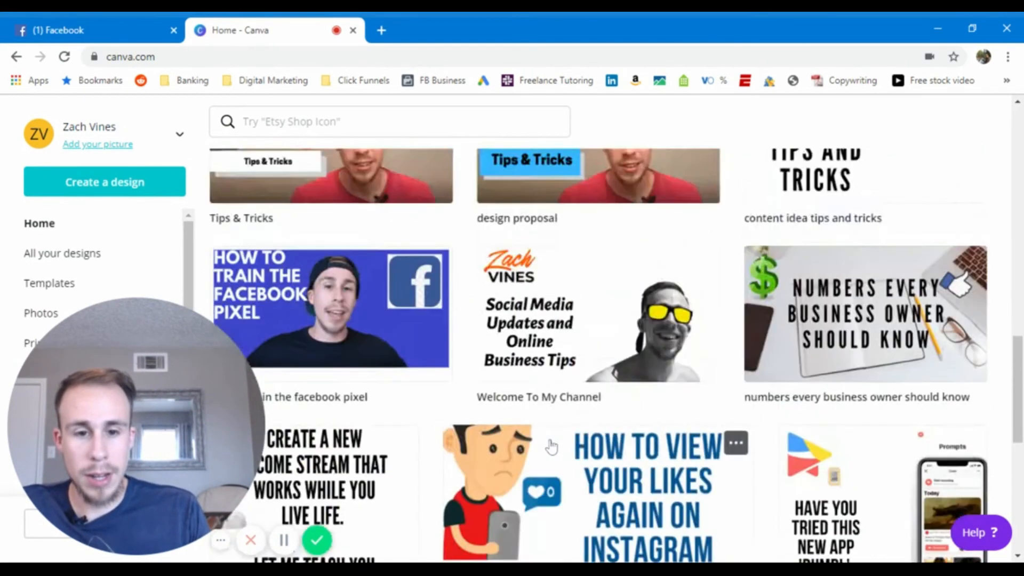
{"action": "scroll", "coordinate": [552, 447], "scroll_direction": "up", "scroll_amount": 15}
{"action": "scroll", "coordinate": [774, 394], "scroll_direction": "down", "scroll_amount": 3}
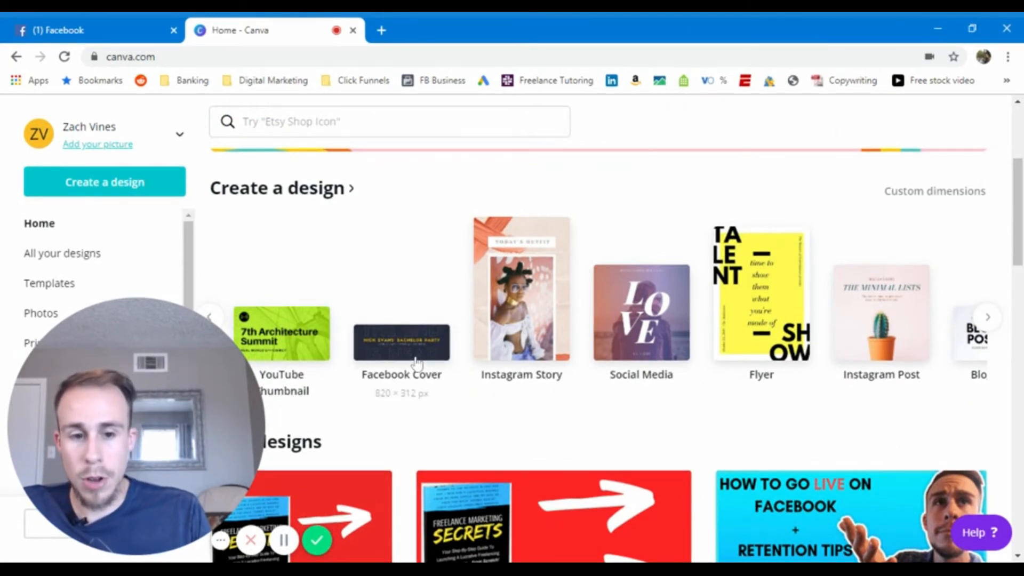
{"action": "left_click", "coordinate": [416, 363]}
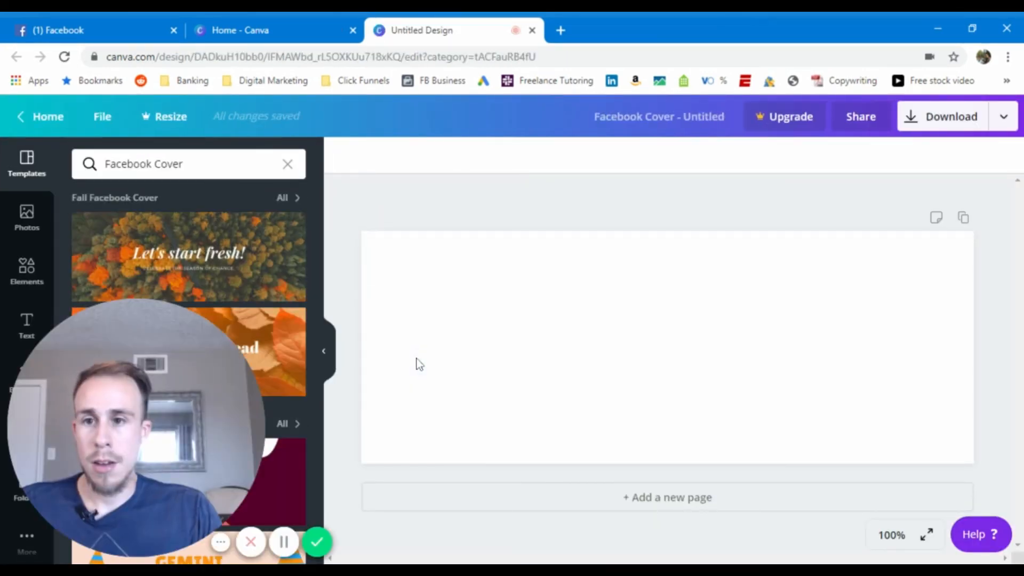
{"action": "mouse_move", "coordinate": [69, 516]}
{"action": "left_click", "coordinate": [115, 538]}
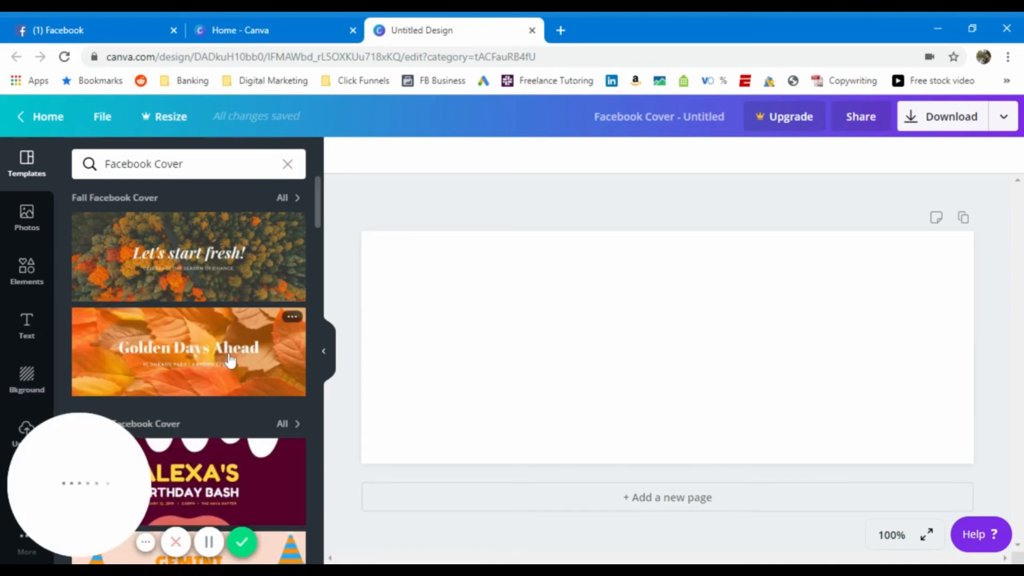
- Browse the Facebook Cover templates from the fall designs down to the winter designs
{"action": "scroll", "coordinate": [214, 296], "scroll_direction": "down", "scroll_amount": 10}
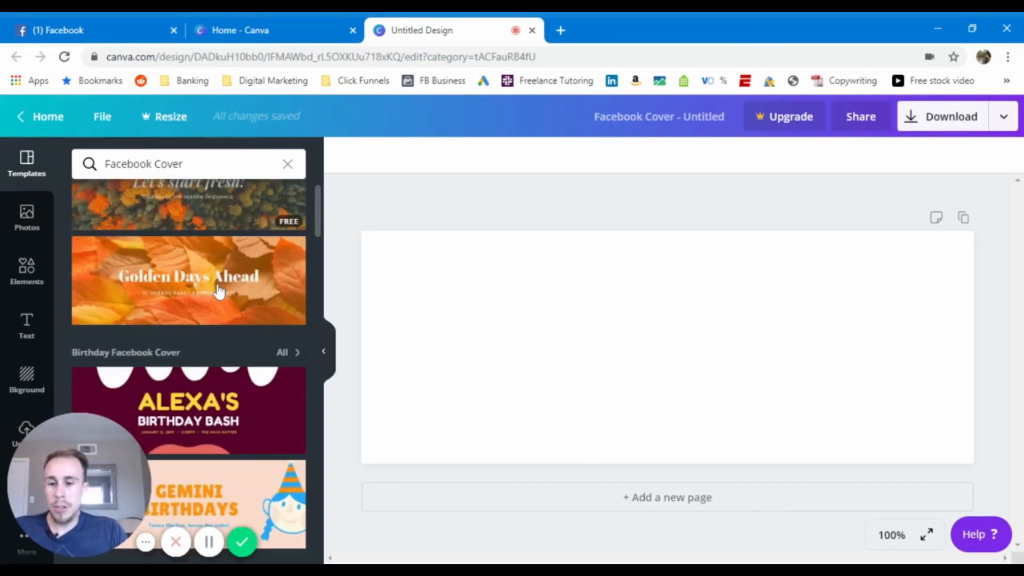
{"action": "scroll", "coordinate": [228, 298], "scroll_direction": "down", "scroll_amount": 10}
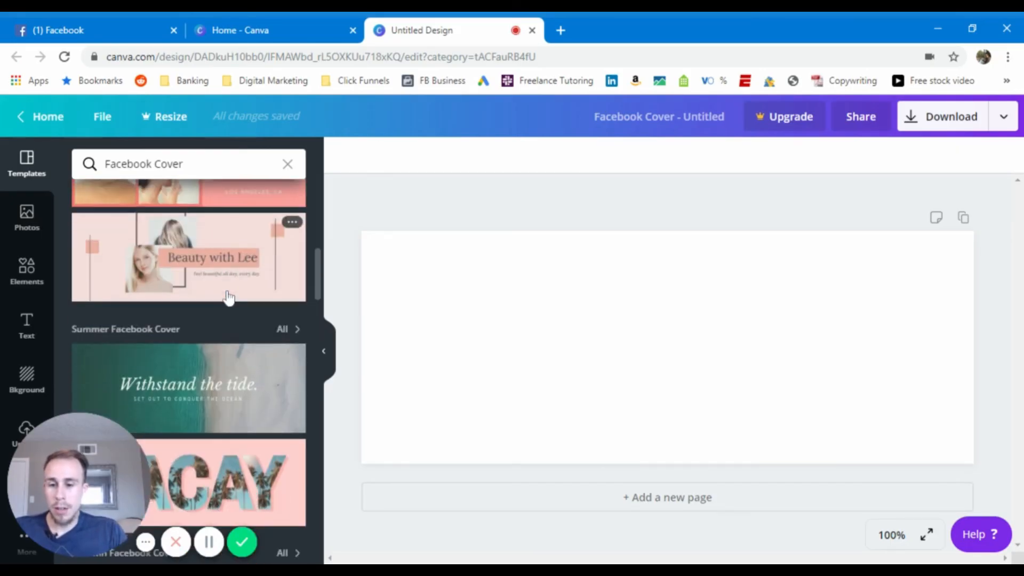
{"action": "scroll", "coordinate": [251, 330], "scroll_direction": "down", "scroll_amount": 10}
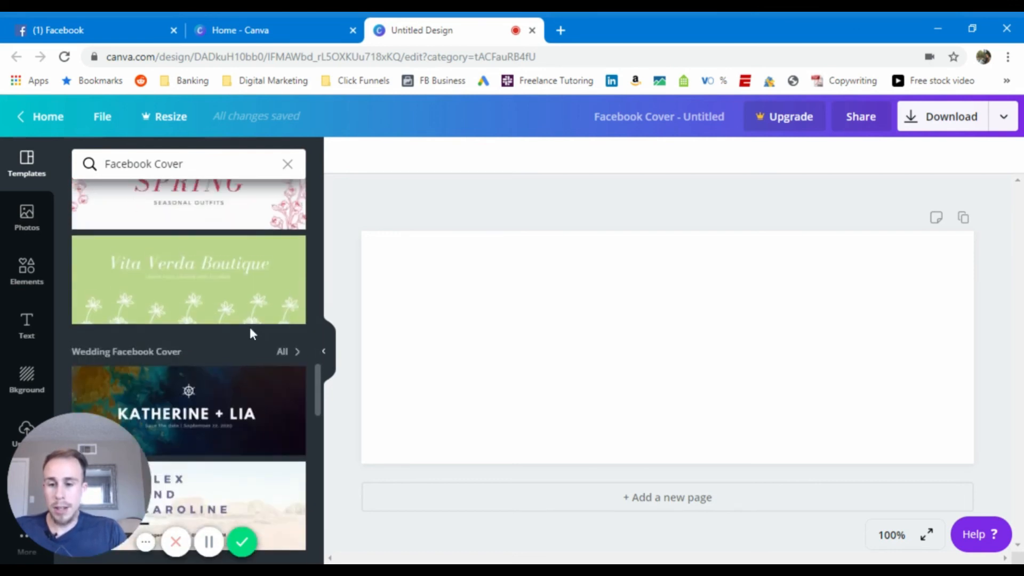
{"action": "scroll", "coordinate": [249, 328], "scroll_direction": "up", "scroll_amount": 3}
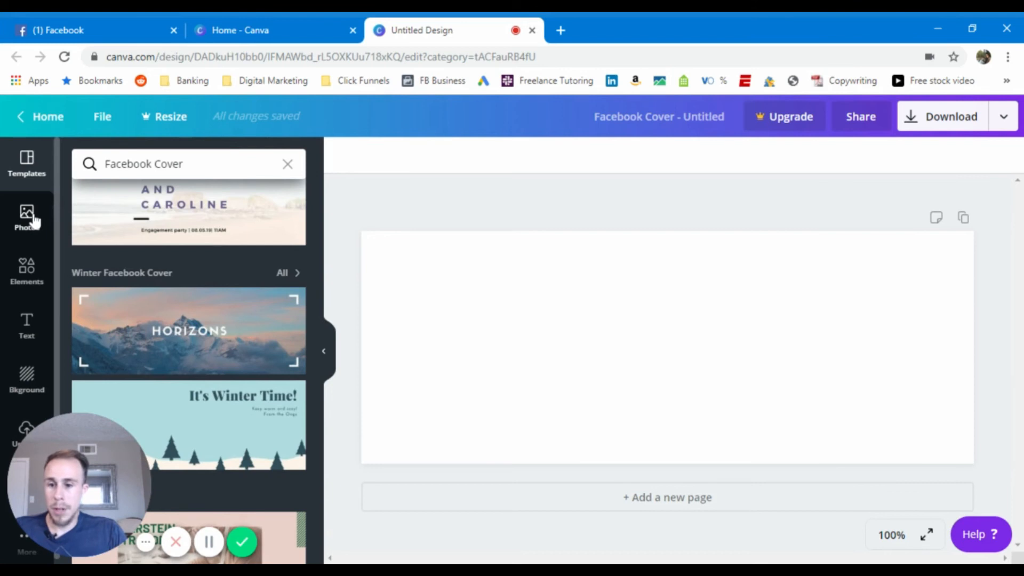
- Try the dark starry sky background on the cover, and replace it with the white dotted diamond pattern
{"action": "left_click", "coordinate": [30, 384]}
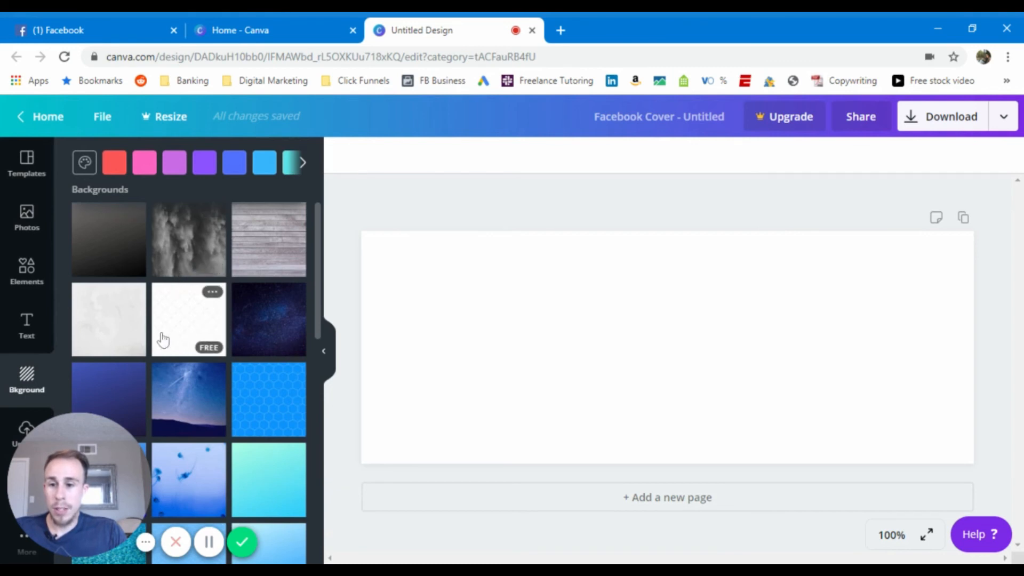
{"action": "left_click", "coordinate": [291, 331]}
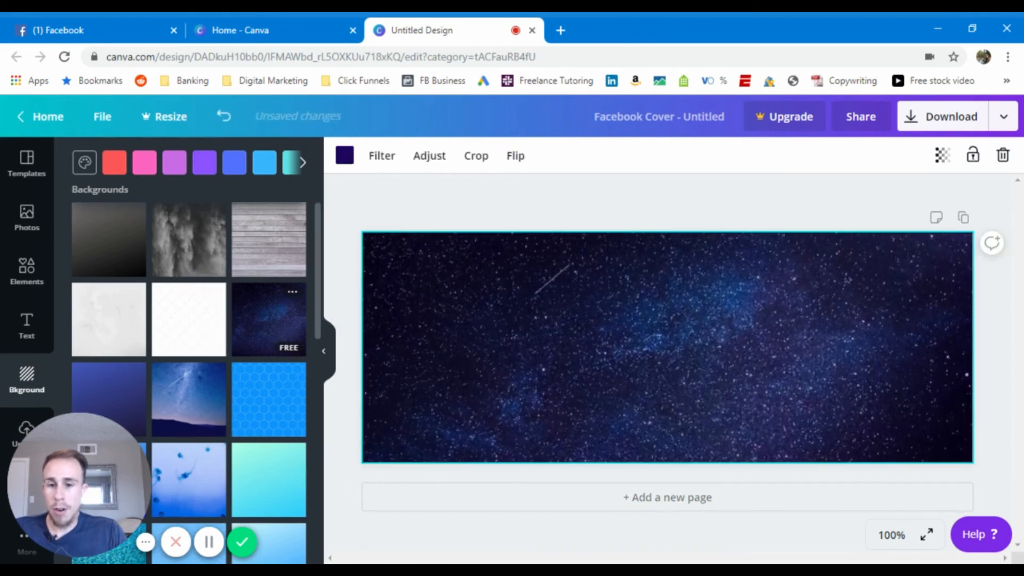
{"action": "left_click", "coordinate": [213, 311]}
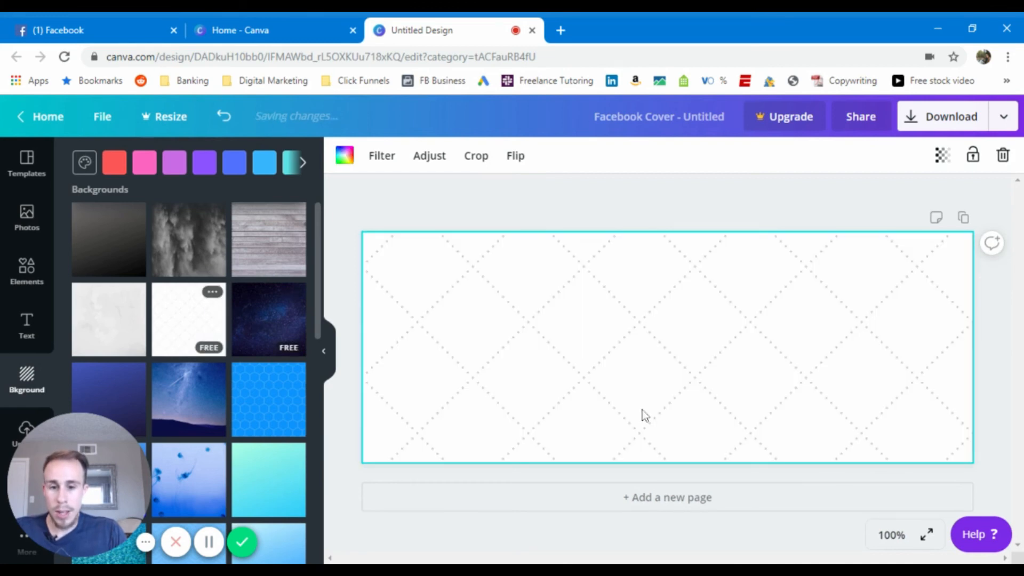
- Add a heading to the cover with the text Vines Media
{"action": "left_click", "coordinate": [32, 334]}
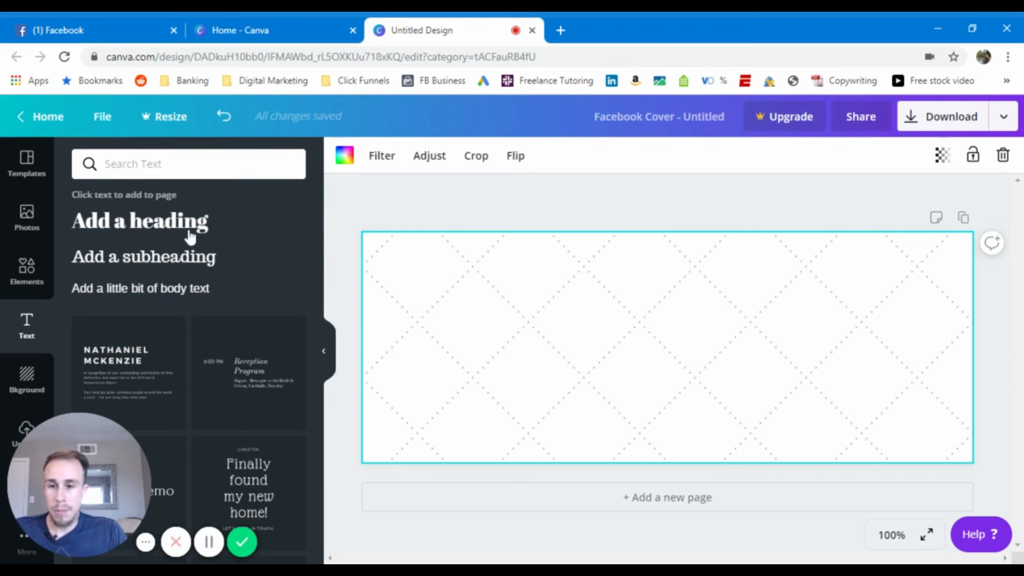
{"action": "left_click", "coordinate": [190, 234]}
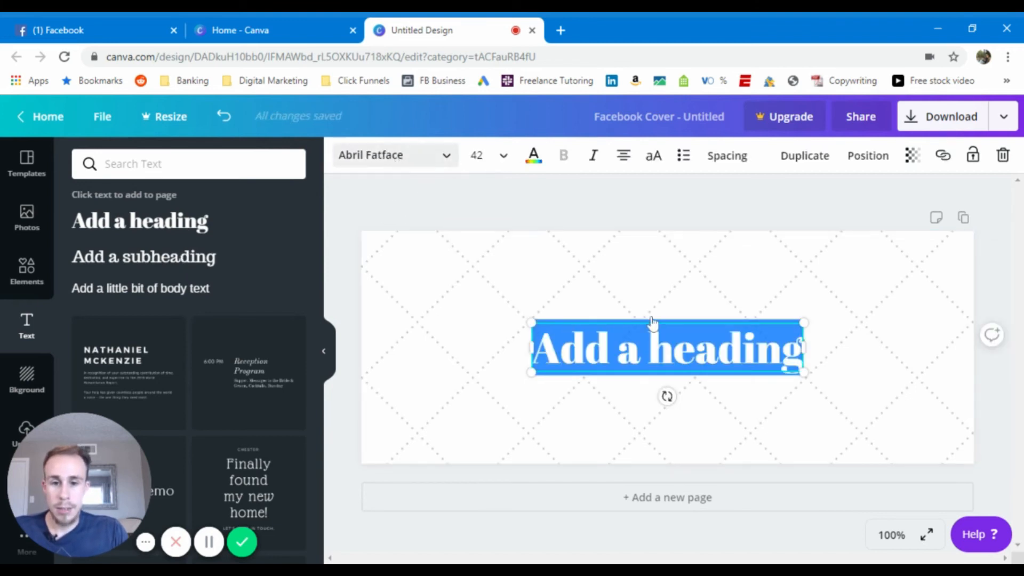
{"action": "type", "text": "Vines Media"}
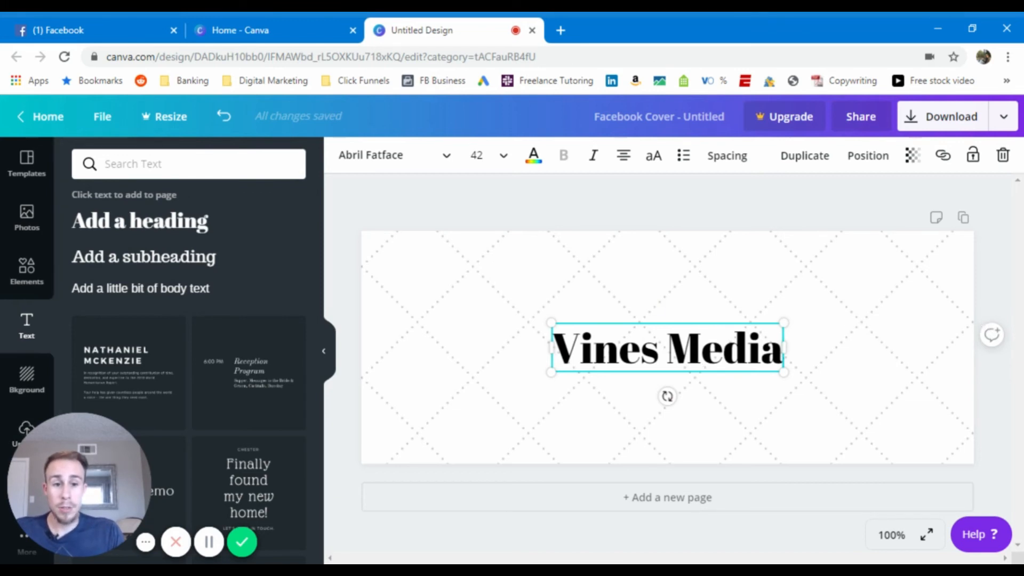
- Delete the heading and the dotted pattern background from the cover
{"action": "left_click", "coordinate": [1003, 155]}
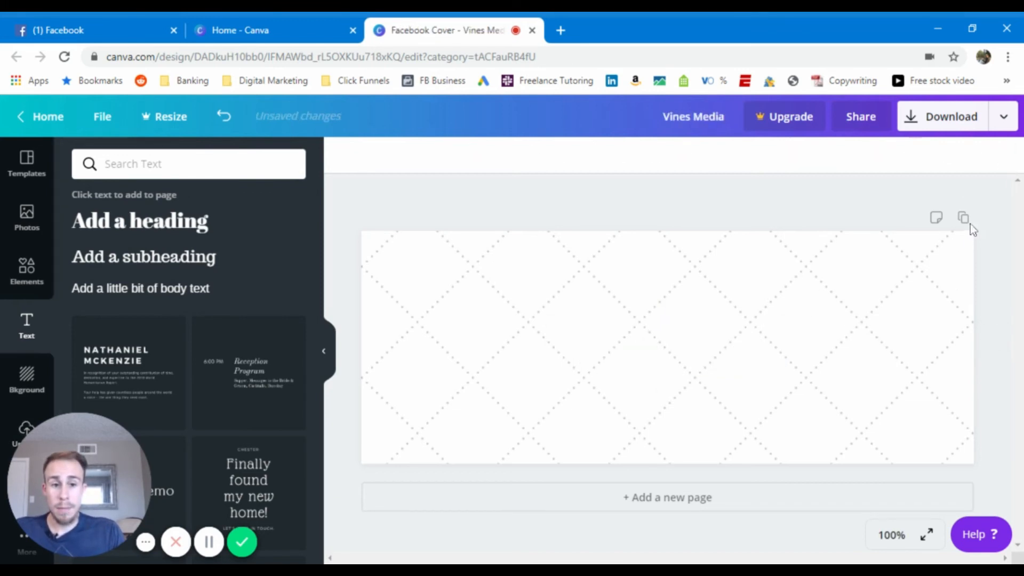
{"action": "left_click", "coordinate": [898, 283]}
{"action": "left_click", "coordinate": [1001, 154]}
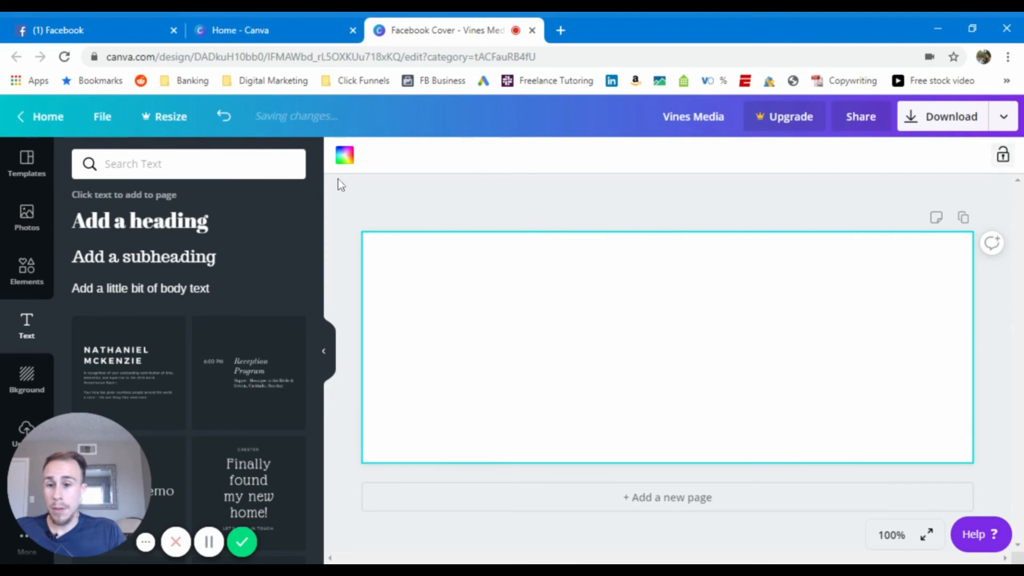
- Apply the Horizons mountain template from the Winter Facebook Cover designs to the blank cover
{"action": "left_click", "coordinate": [24, 268]}
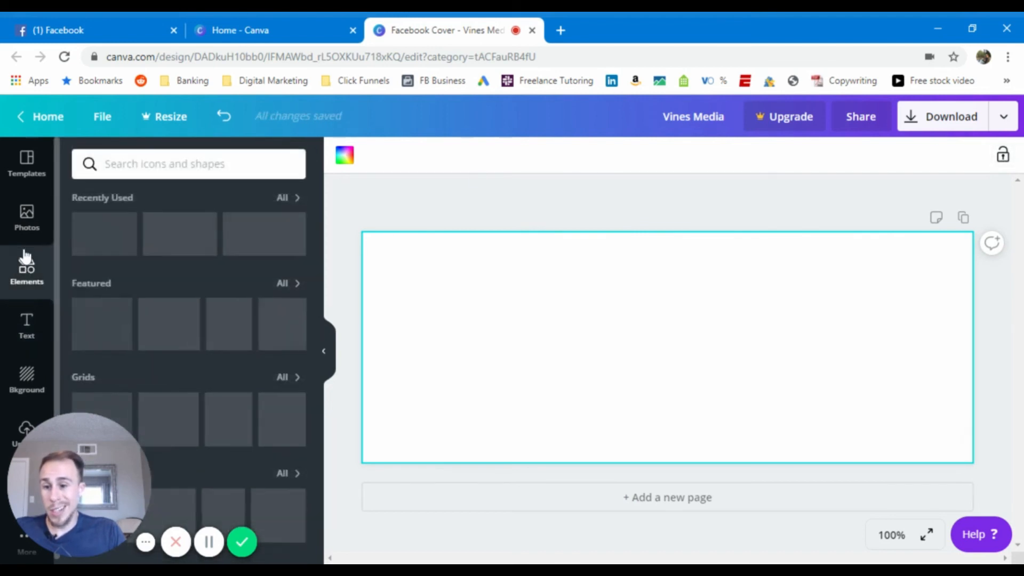
{"action": "left_click", "coordinate": [27, 181]}
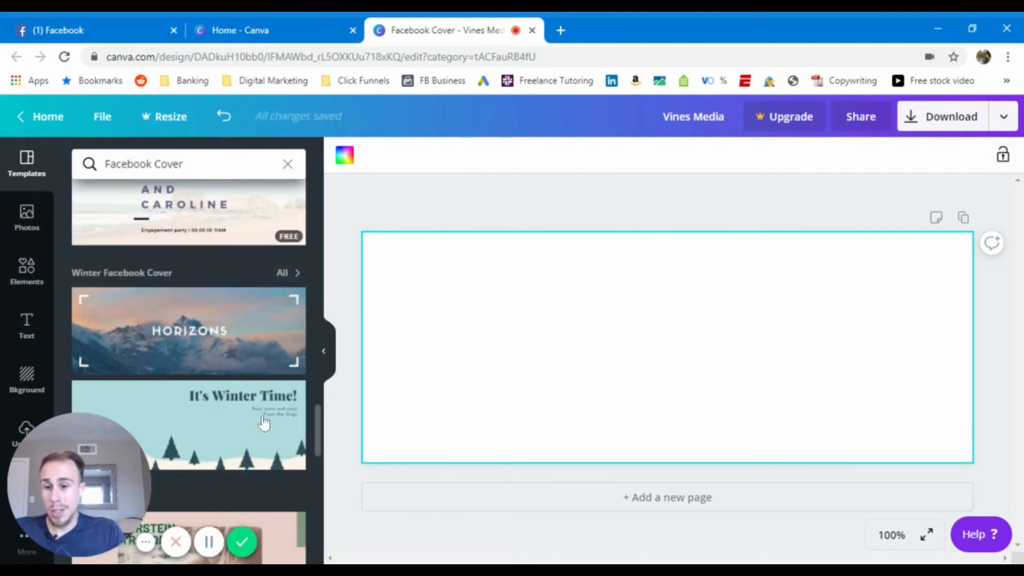
{"action": "left_click", "coordinate": [193, 331]}
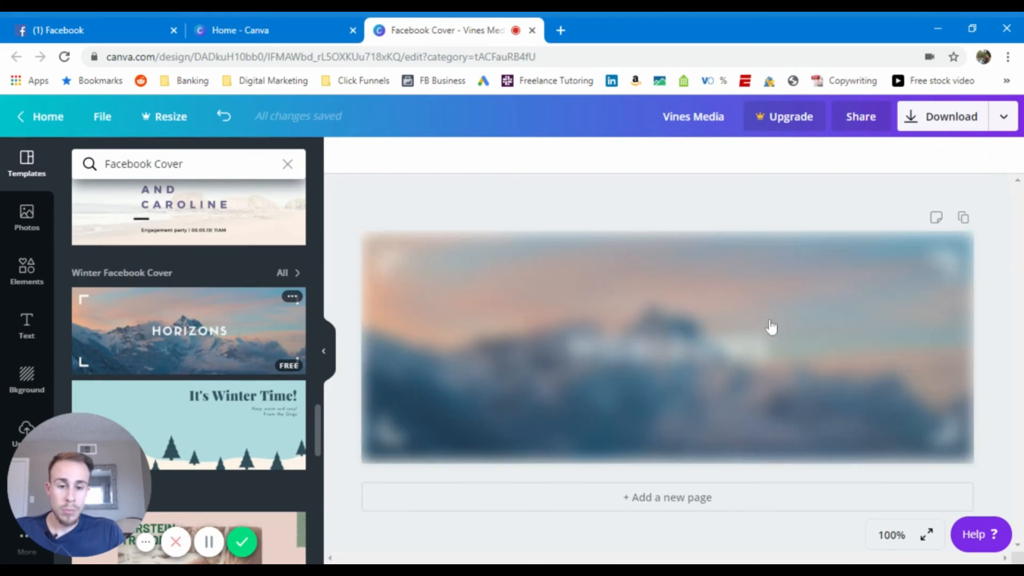
- Replace the HORIZONS text on the mountain cover with VINES MEDIA
{"action": "left_click", "coordinate": [746, 345]}
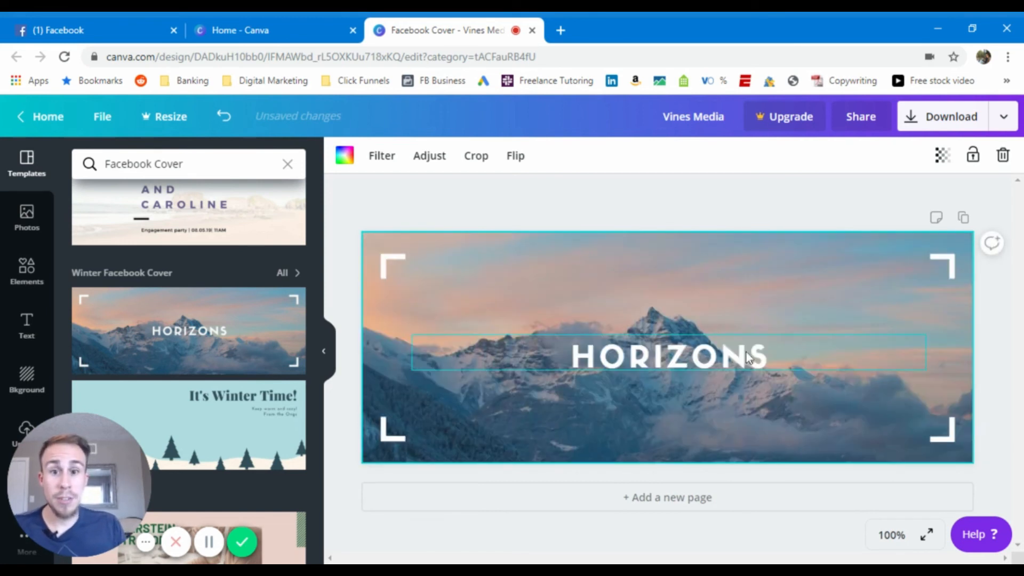
{"action": "left_click", "coordinate": [748, 358]}
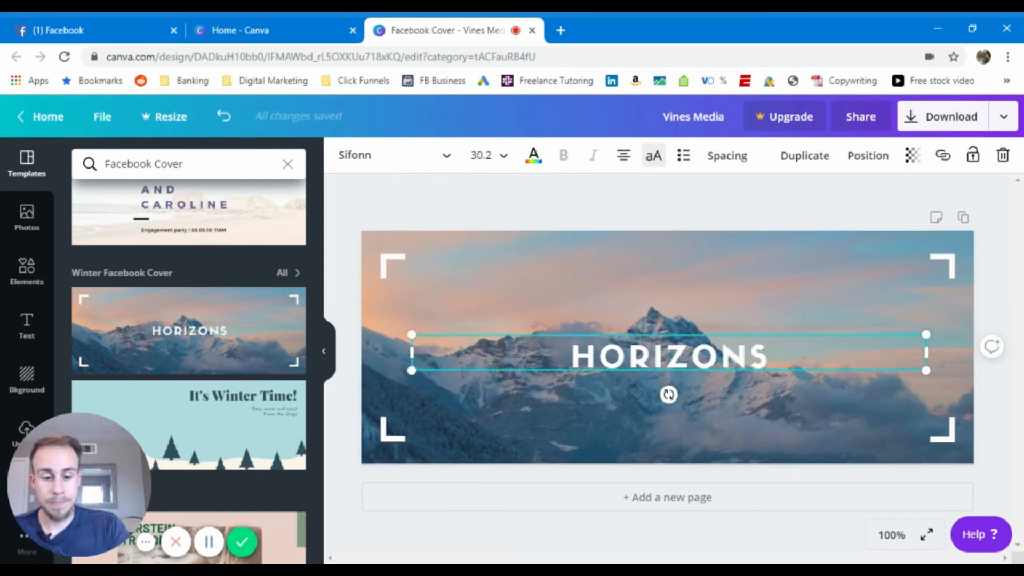
{"action": "key", "text": "BackSpace"}
{"action": "key", "text": "BackSpace"}
{"action": "key", "text": "BackSpace"}
{"action": "key", "text": "BackSpace"}
{"action": "key", "text": "BackSpace"}
{"action": "key", "text": "BackSpace"}
{"action": "key", "text": "BackSpace"}
{"action": "key", "text": "BackSpace"}
{"action": "type", "text": "VINES"}
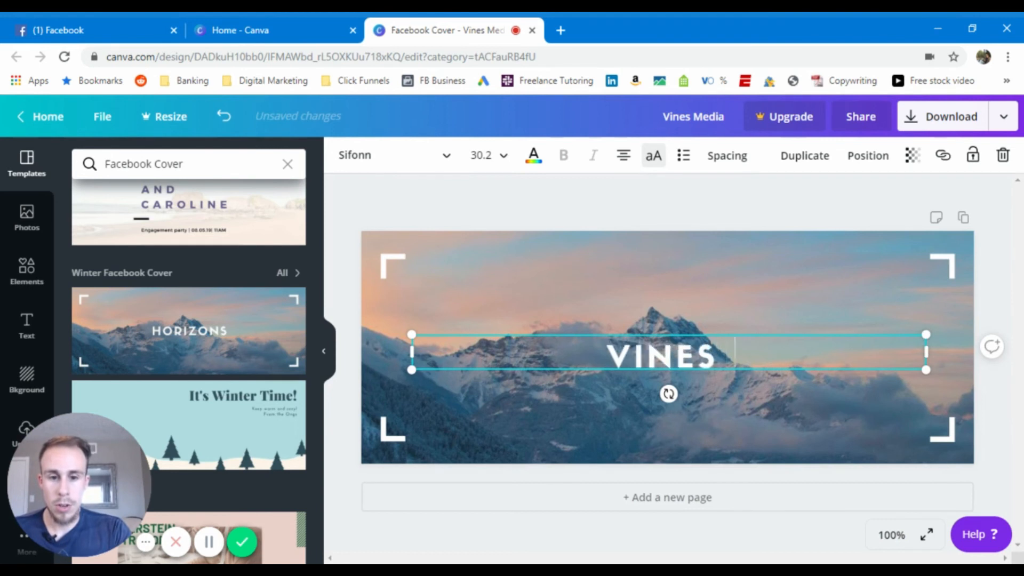
{"action": "type", "text": " MEDIA"}
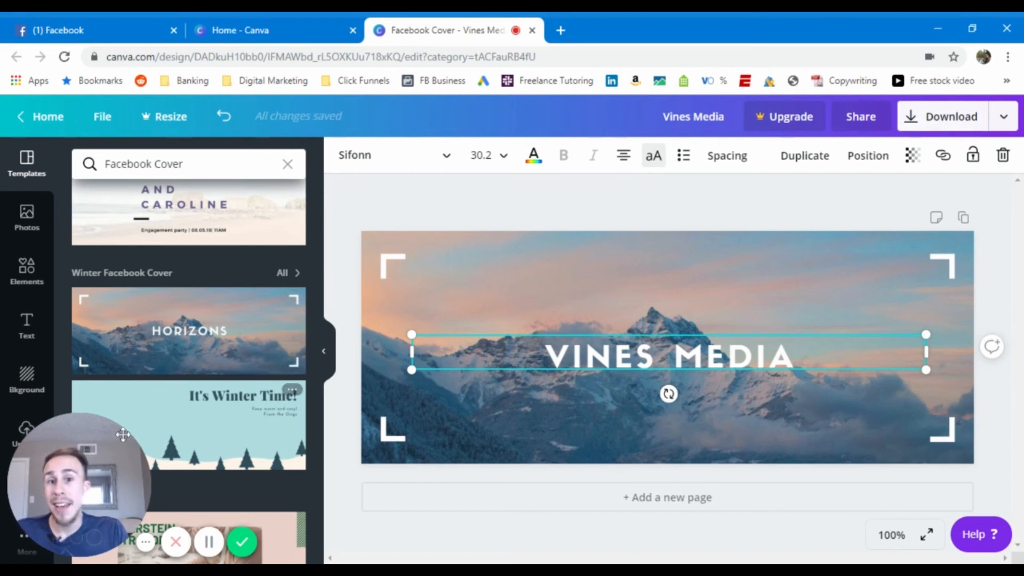
{"action": "left_click", "coordinate": [209, 543]}
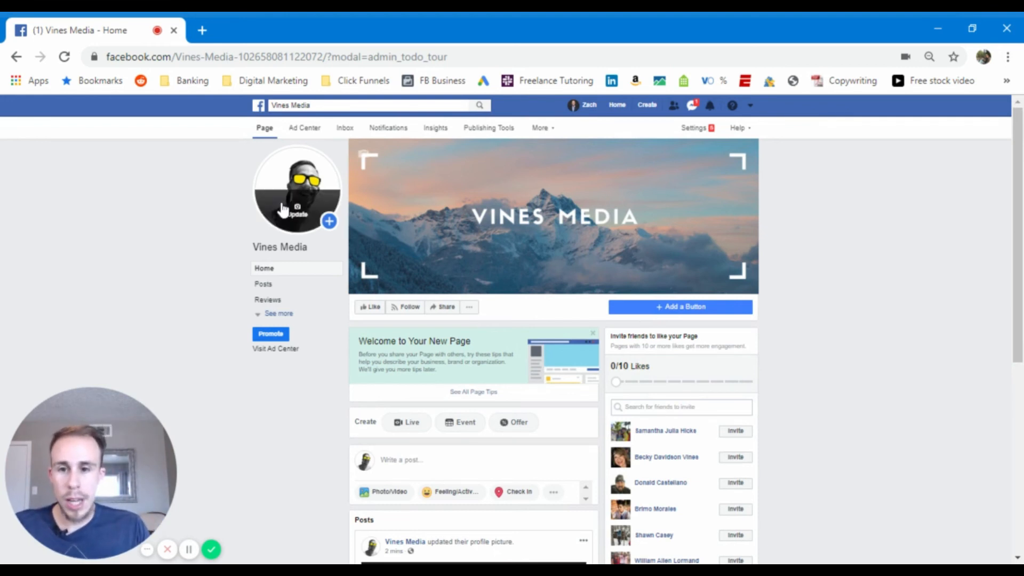
{"action": "scroll", "coordinate": [197, 275], "scroll_direction": "down", "scroll_amount": 3}
{"action": "scroll", "coordinate": [197, 275], "scroll_direction": "down", "scroll_amount": 4}
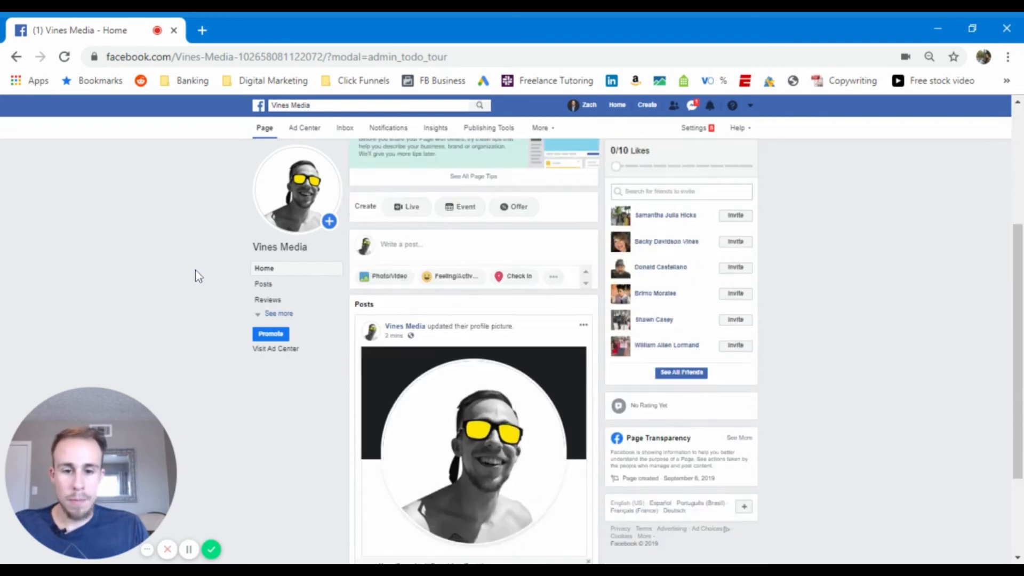
{"action": "scroll", "coordinate": [213, 286], "scroll_direction": "up", "scroll_amount": 7}
{"action": "scroll", "coordinate": [233, 298], "scroll_direction": "down", "scroll_amount": 2}
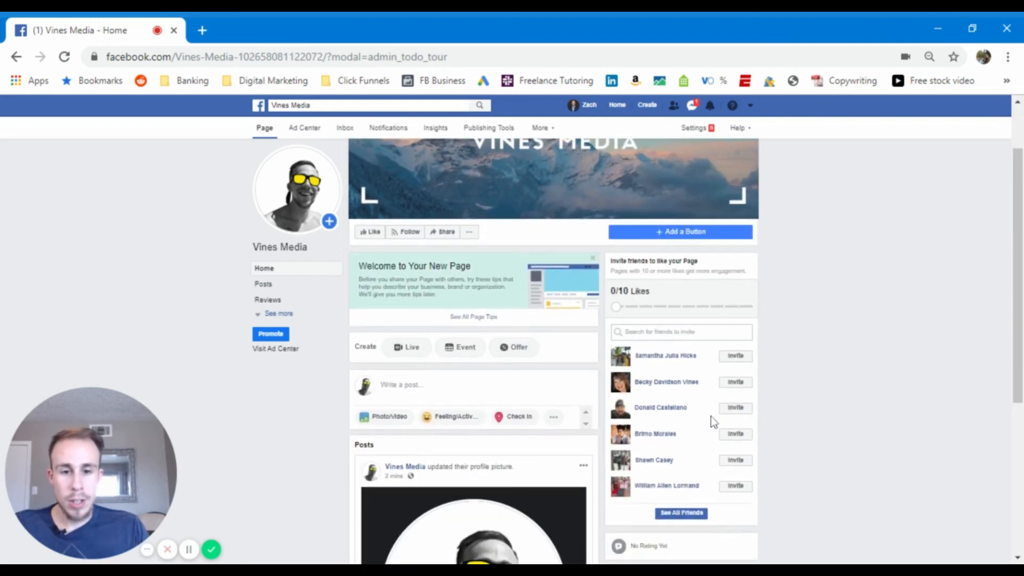
{"action": "scroll", "coordinate": [703, 398], "scroll_direction": "up", "scroll_amount": 2}
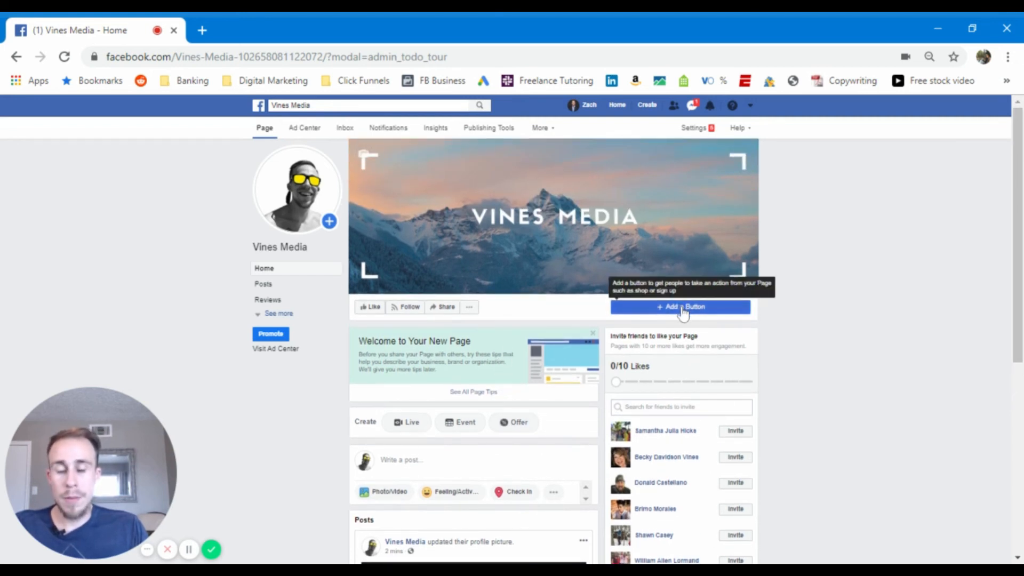
- Start adding a call-to-action button to the Facebook page and choose Contact Us from the contact options
{"action": "left_click", "coordinate": [683, 312]}
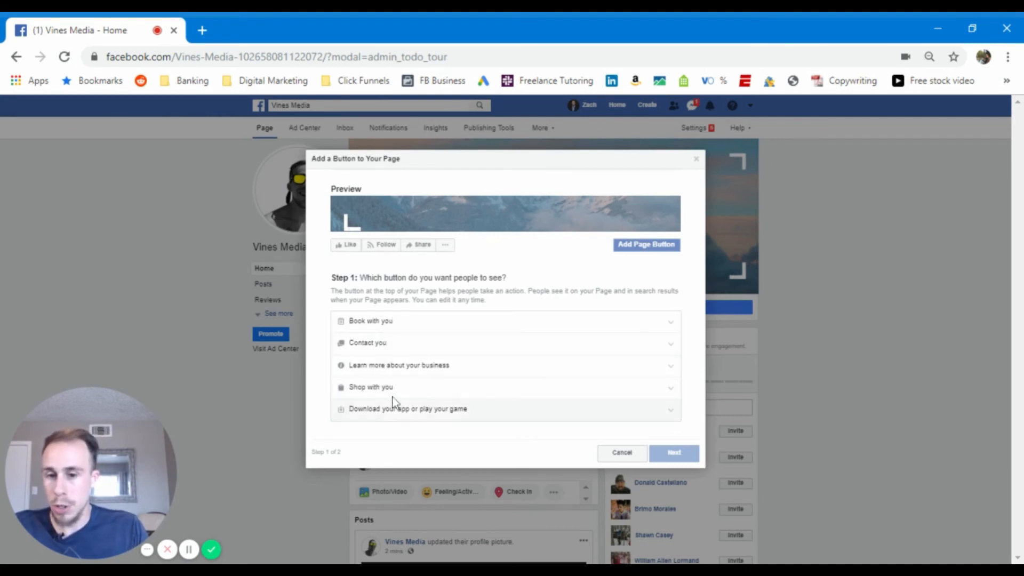
{"action": "left_click", "coordinate": [446, 343]}
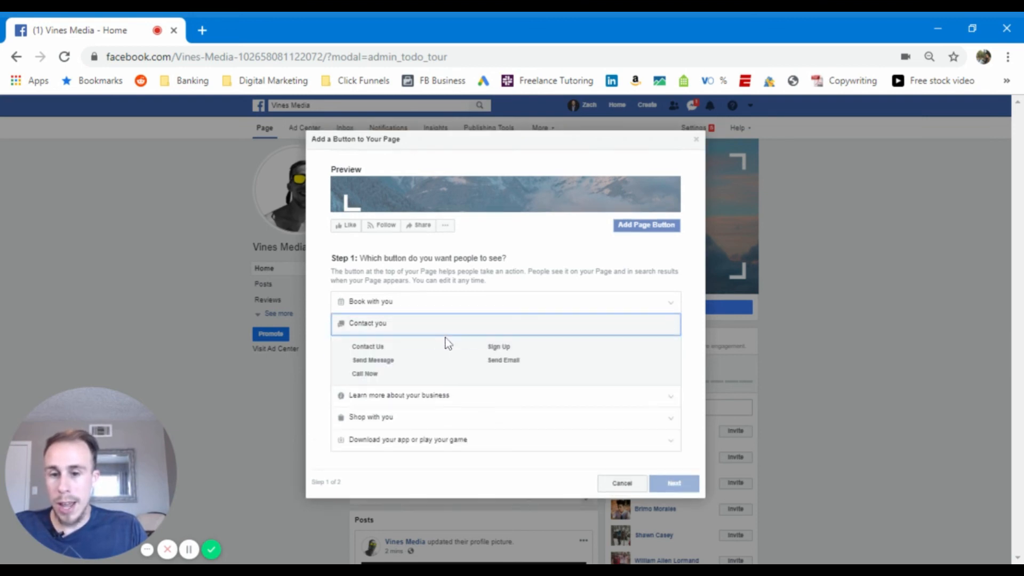
{"action": "left_click", "coordinate": [369, 347]}
{"action": "left_click", "coordinate": [673, 484]}
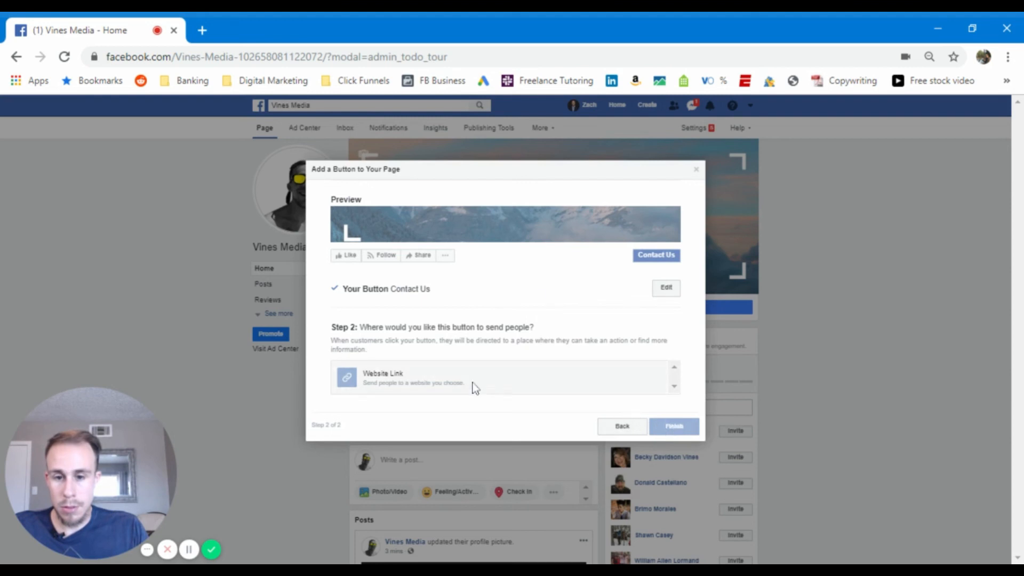
{"action": "left_click", "coordinate": [437, 374]}
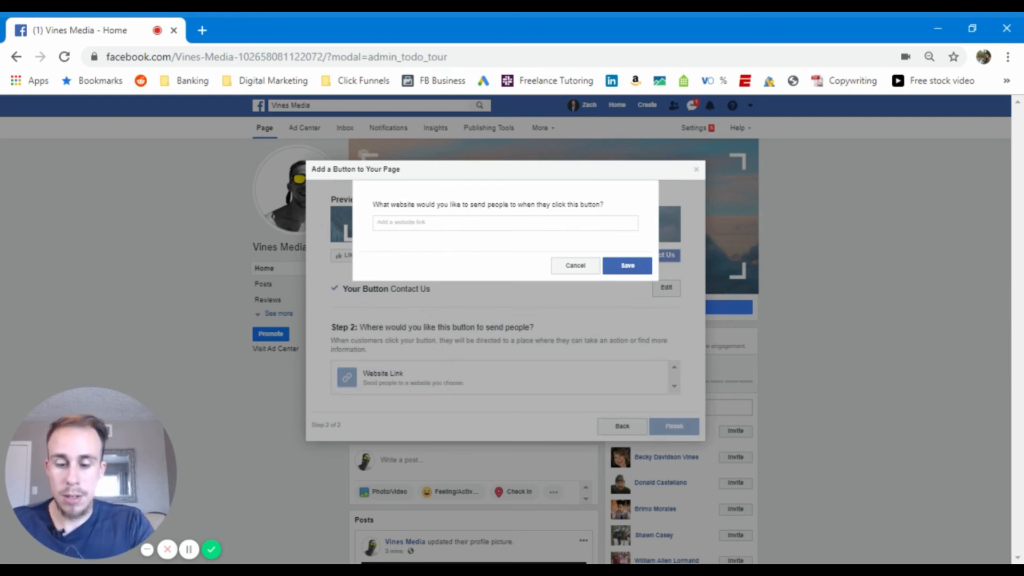
{"action": "type", "text": "https://"}
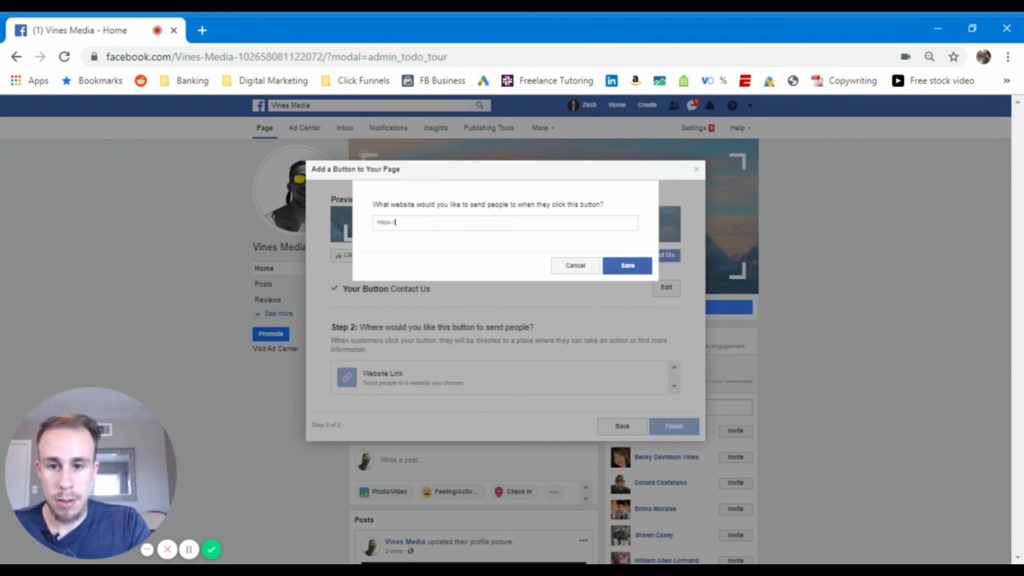
{"action": "type", "text": "zachv"}
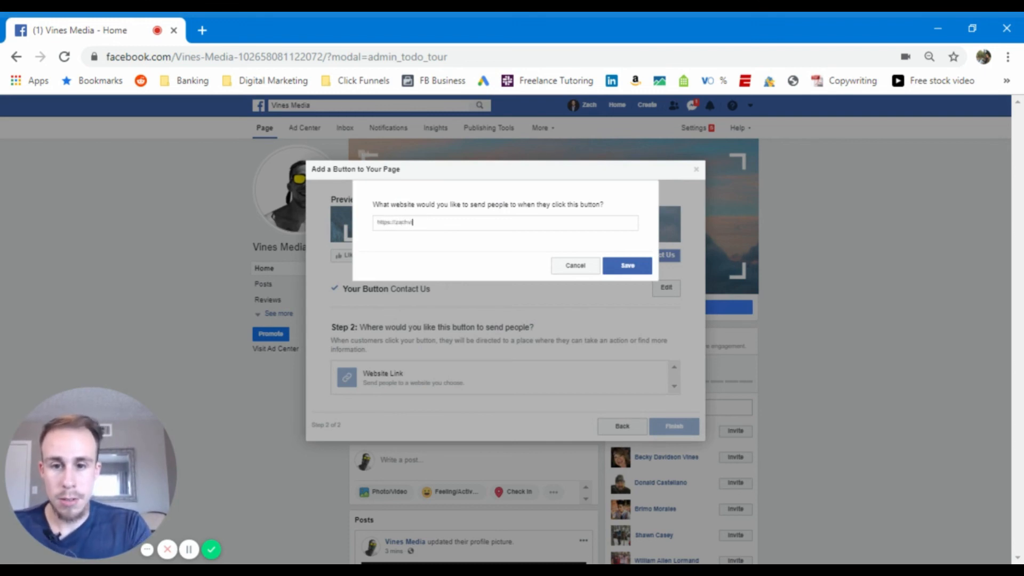
{"action": "type", "text": "ines.com"}
{"action": "left_click", "coordinate": [625, 264]}
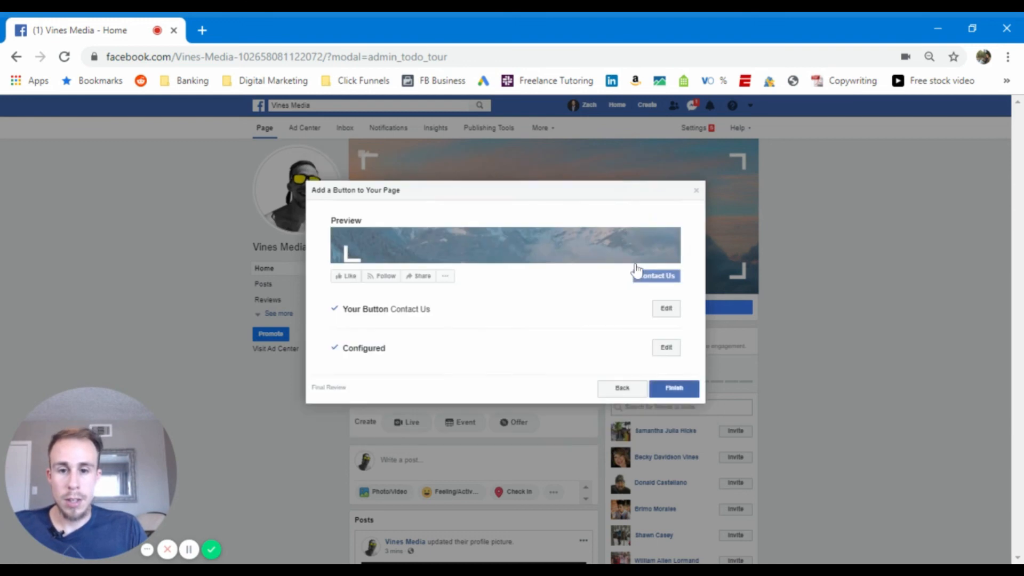
{"action": "left_click", "coordinate": [685, 391]}
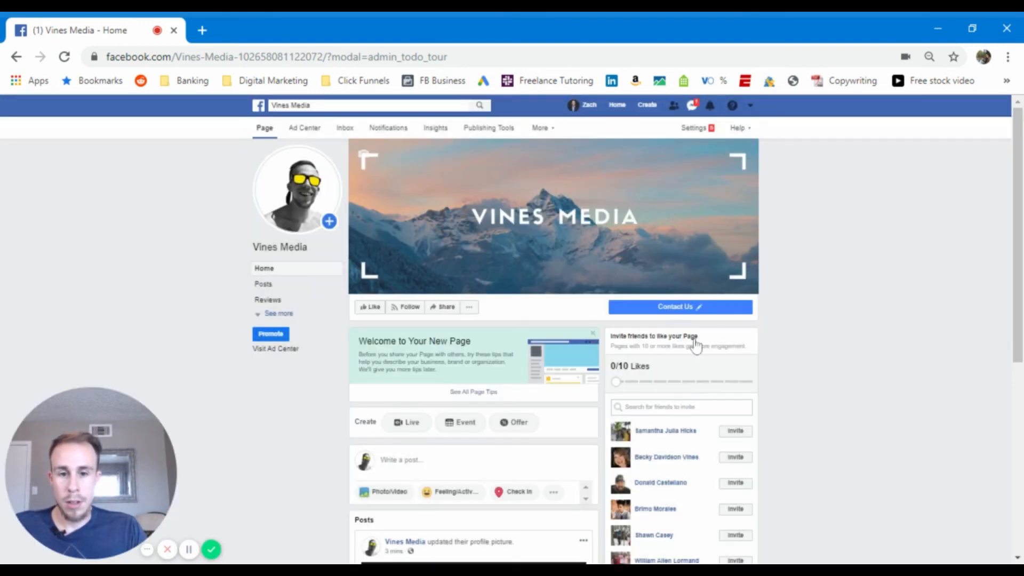
- Check which management options the page's Contact Us button offers
{"action": "left_click", "coordinate": [696, 307]}
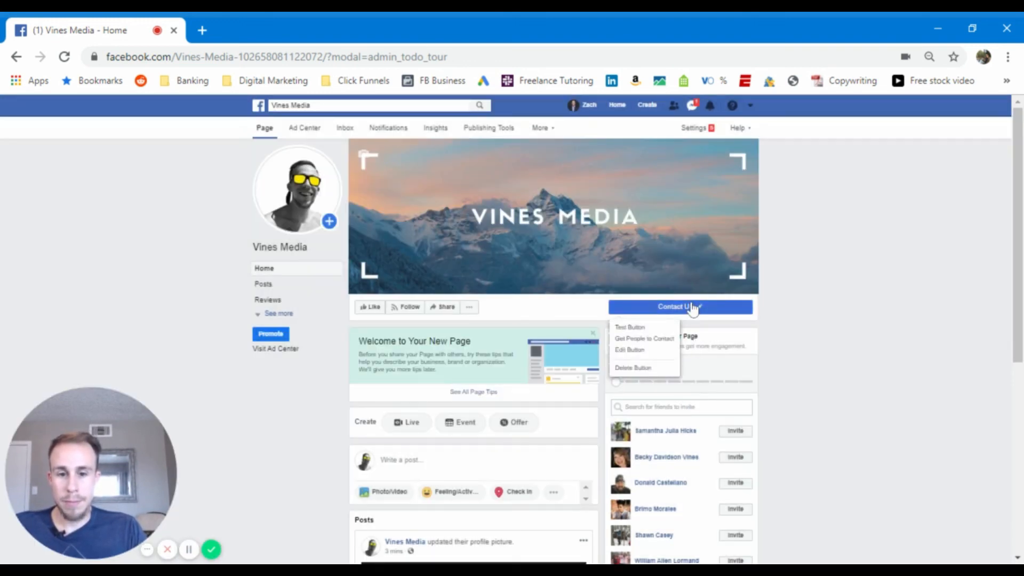
{"action": "left_click", "coordinate": [694, 307]}
{"action": "left_click", "coordinate": [693, 307]}
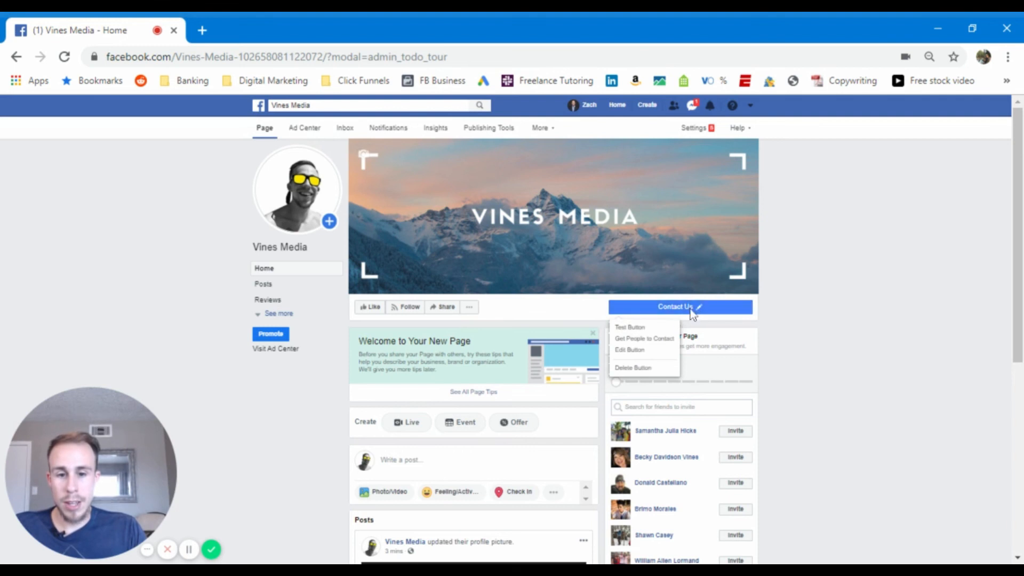
- Show the full list of page sections and open About to review the page details
{"action": "left_click", "coordinate": [275, 314]}
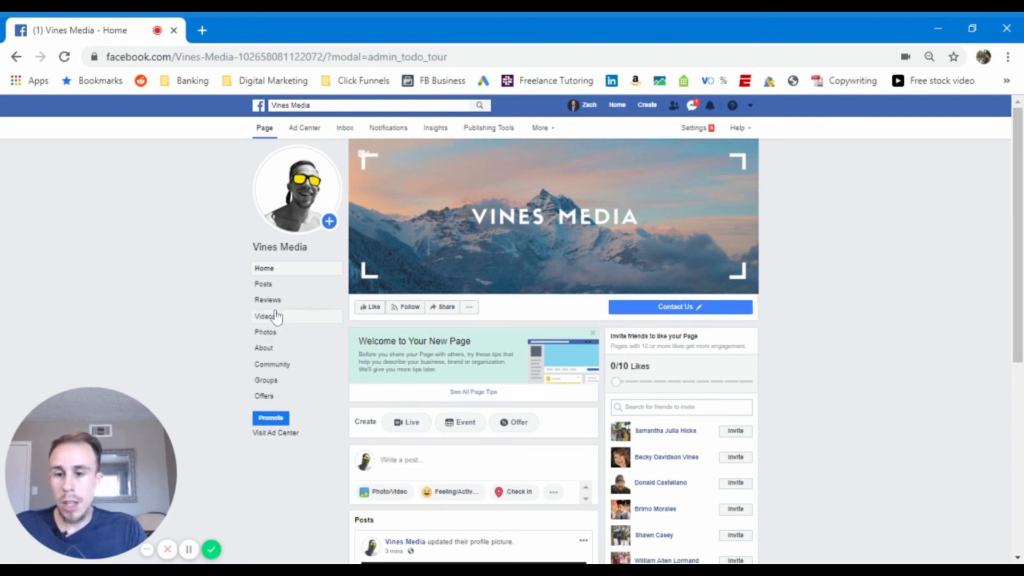
{"action": "left_click", "coordinate": [292, 352]}
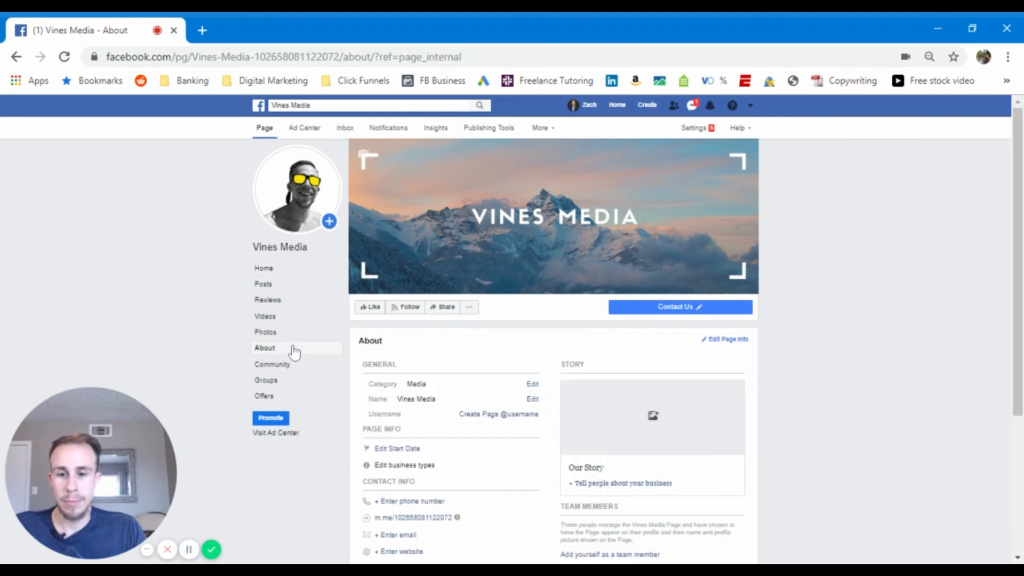
{"action": "scroll", "coordinate": [176, 294], "scroll_direction": "down", "scroll_amount": 3}
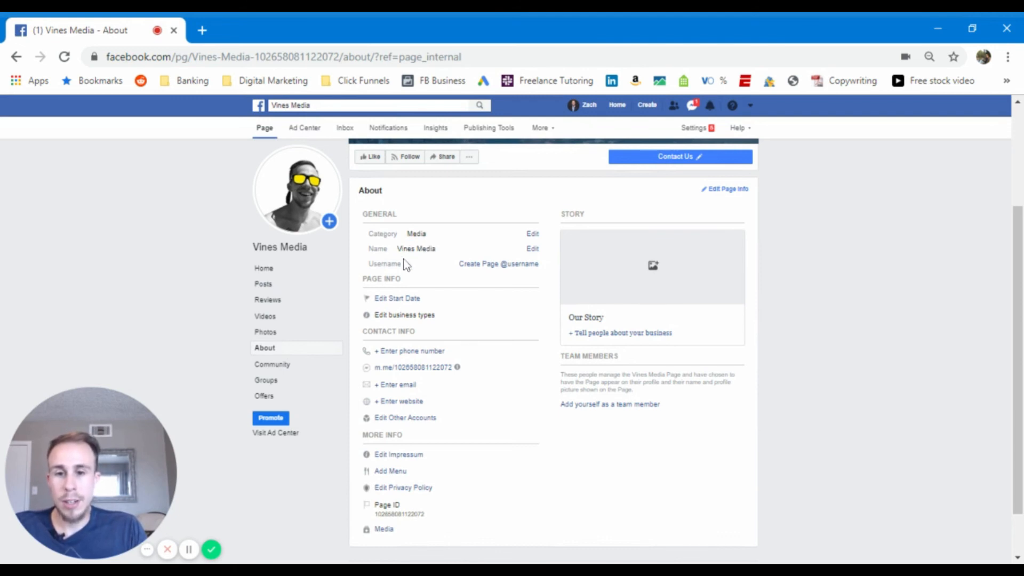
- View the additional details offered for the page's business types, and close them without saving
{"action": "left_click", "coordinate": [508, 267]}
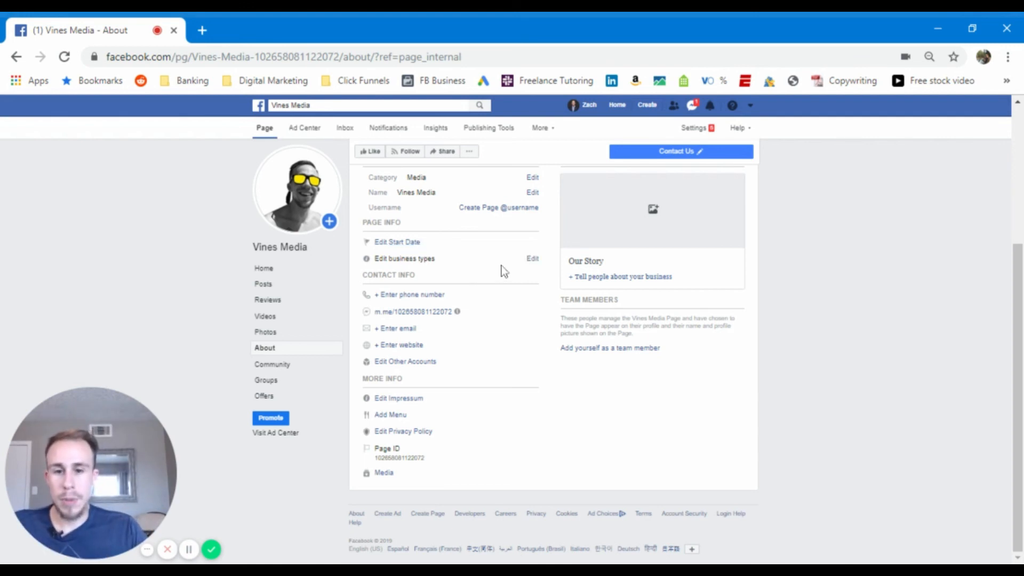
{"action": "left_click", "coordinate": [533, 259]}
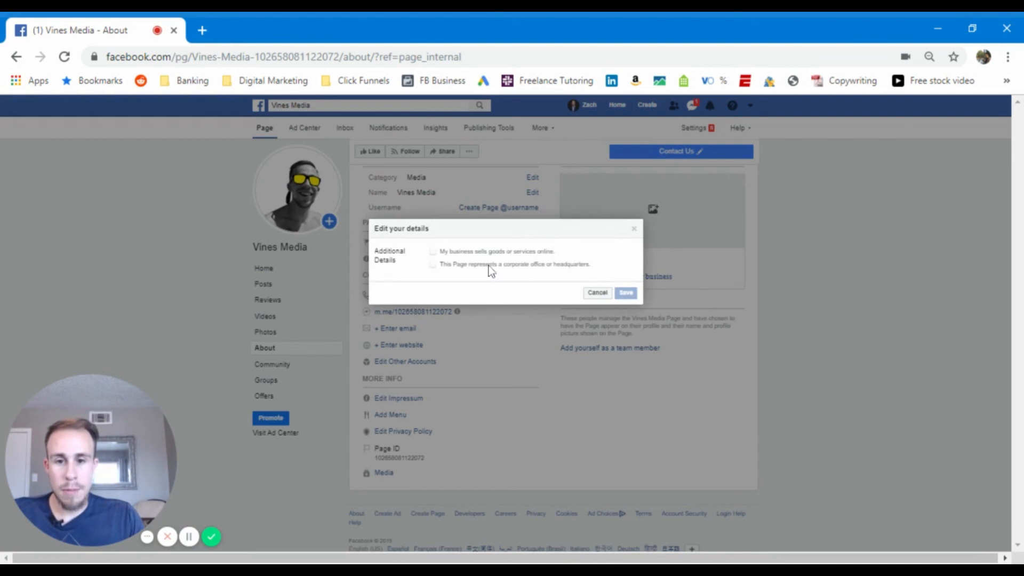
{"action": "left_click", "coordinate": [597, 293]}
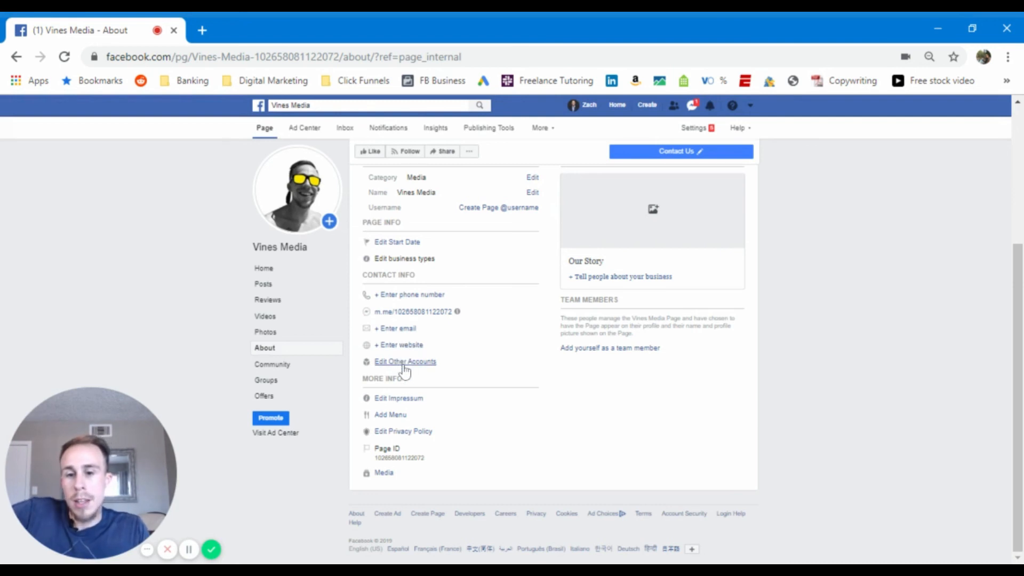
- Examine which account types can be added under Other Accounts in the contact info, and cancel without adding one
{"action": "left_click", "coordinate": [406, 363]}
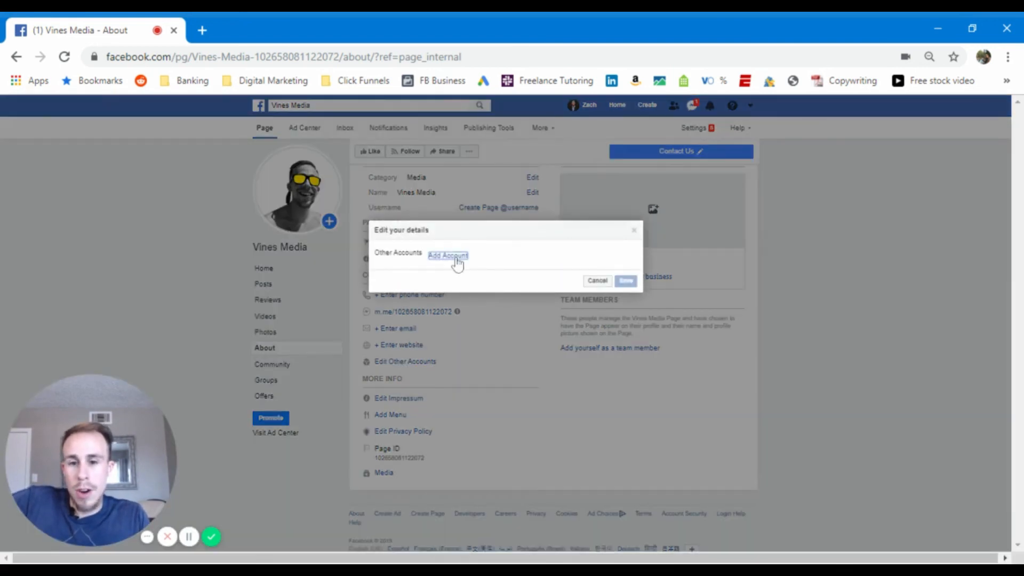
{"action": "left_click", "coordinate": [453, 256]}
{"action": "left_click", "coordinate": [618, 259]}
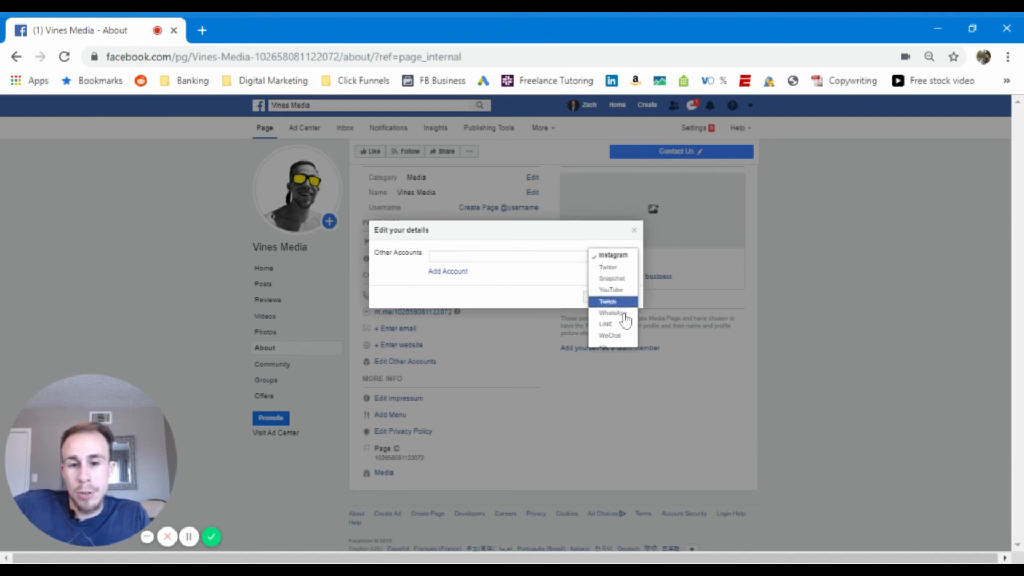
{"action": "scroll", "coordinate": [625, 315], "scroll_direction": "down", "scroll_amount": 3}
{"action": "left_click", "coordinate": [550, 284]}
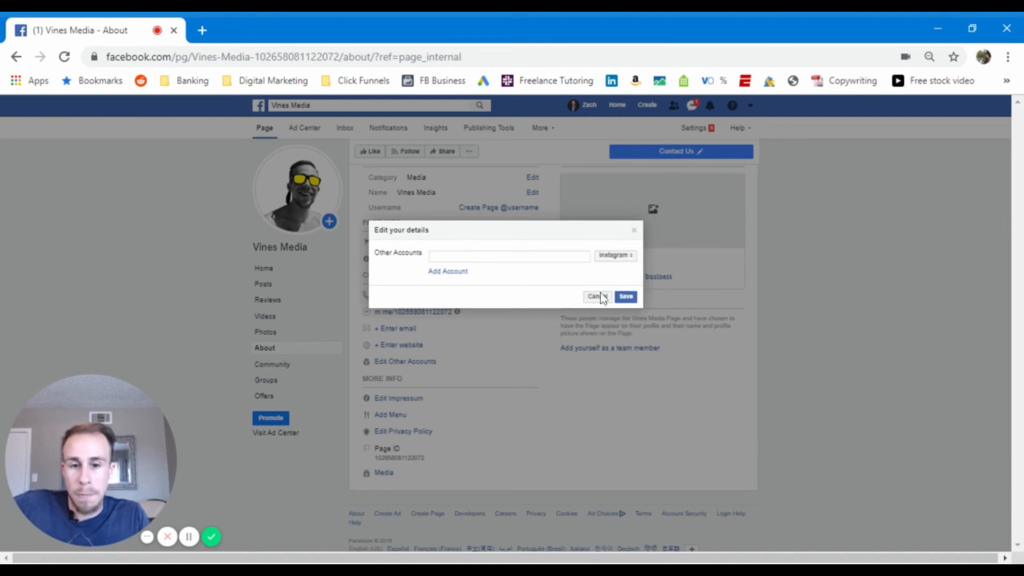
{"action": "left_click", "coordinate": [598, 297]}
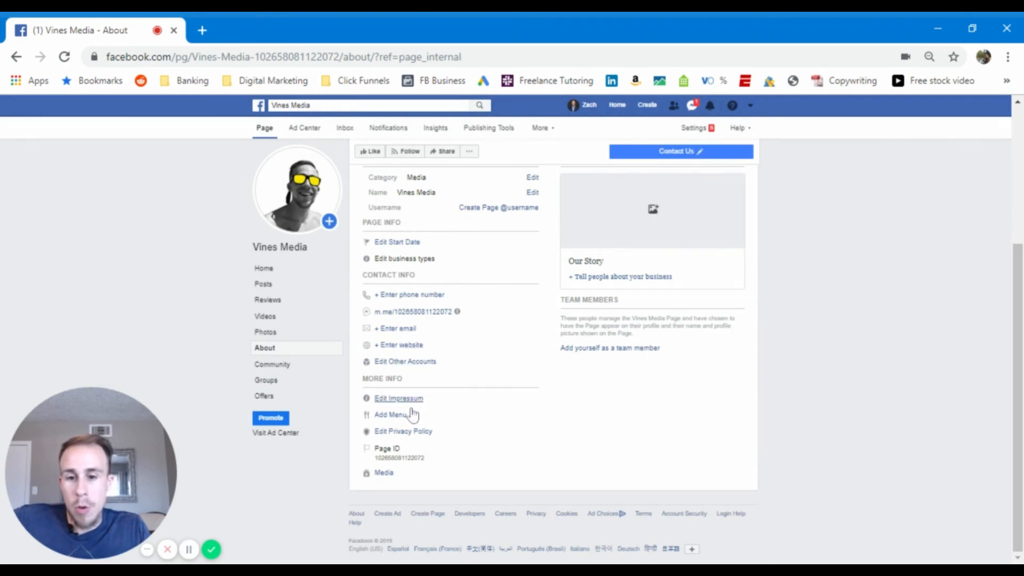
- Review the About details once more and open the page's Community section
{"action": "scroll", "coordinate": [631, 424], "scroll_direction": "up", "scroll_amount": 3}
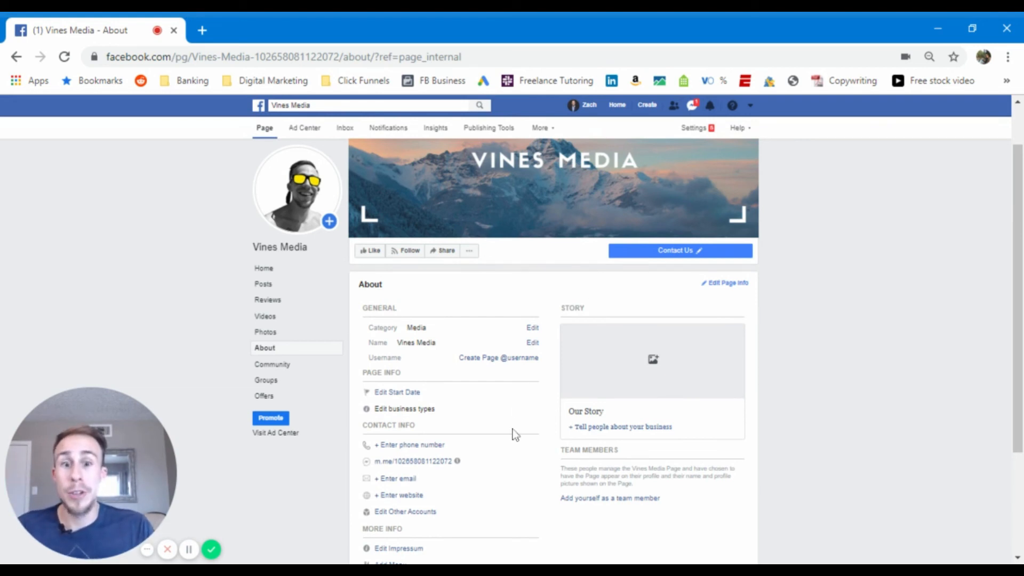
{"action": "scroll", "coordinate": [682, 336], "scroll_direction": "down", "scroll_amount": 2}
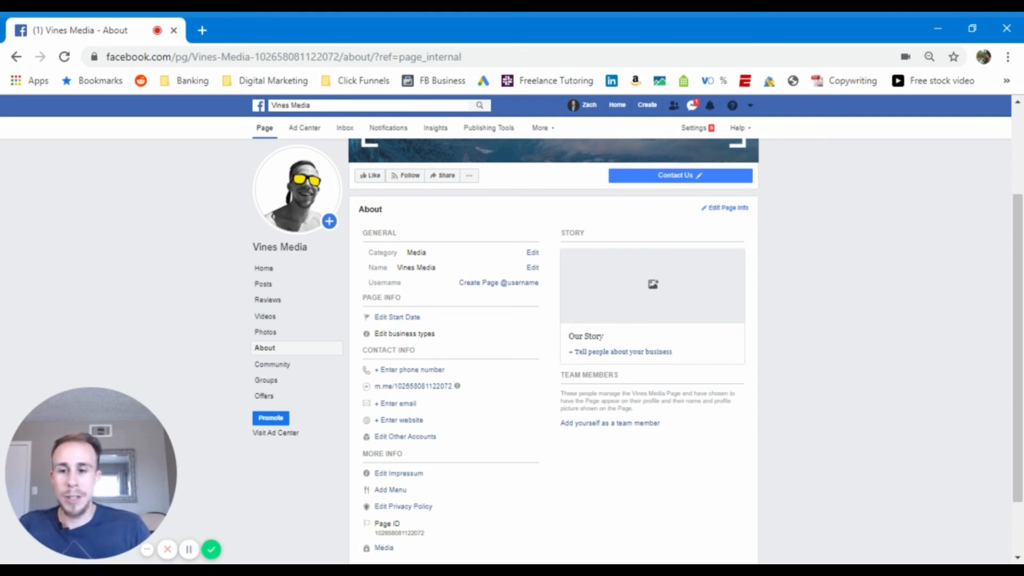
{"action": "left_click", "coordinate": [284, 368]}
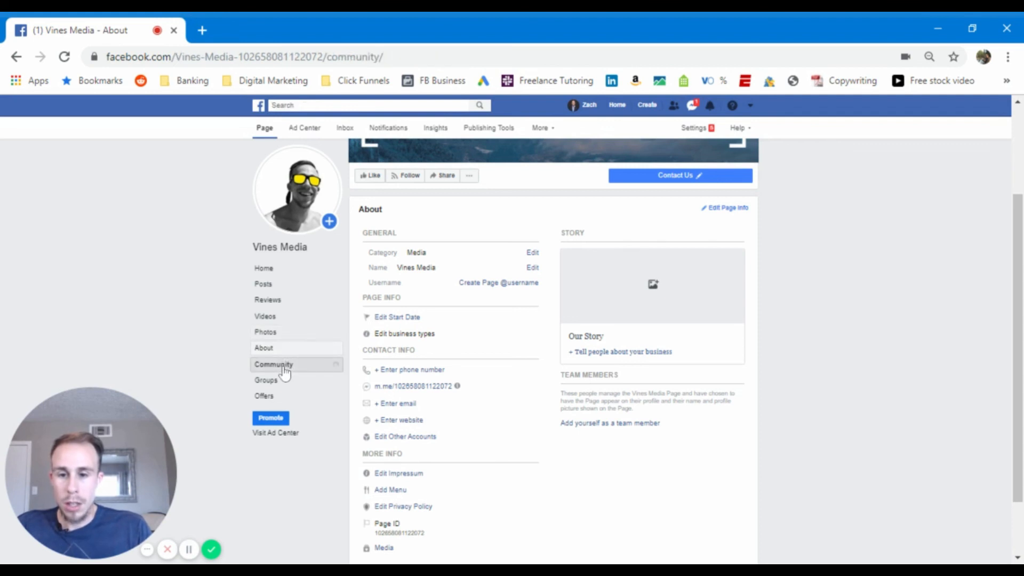